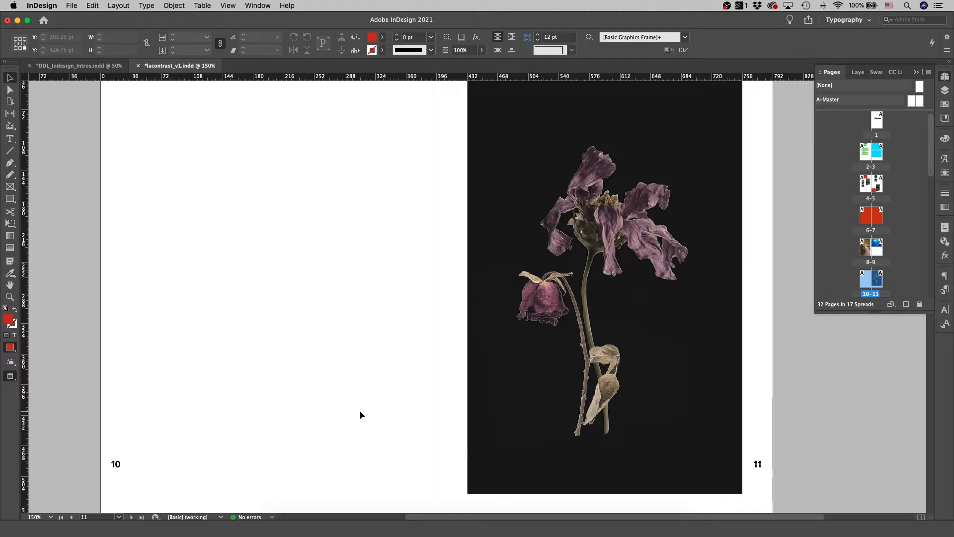
# Create a text frame on page 10, enter "Mask Me", and set the text to 36 pt
pyautogui.hscroll(-5, 285, 304)
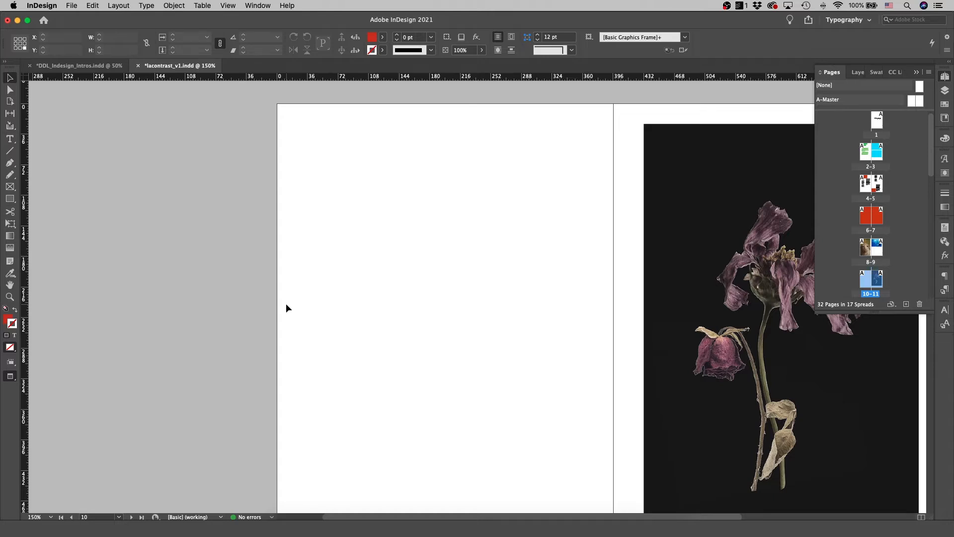
pyautogui.press('t')
pyautogui.moveTo(328, 195); pyautogui.dragTo(558, 254)
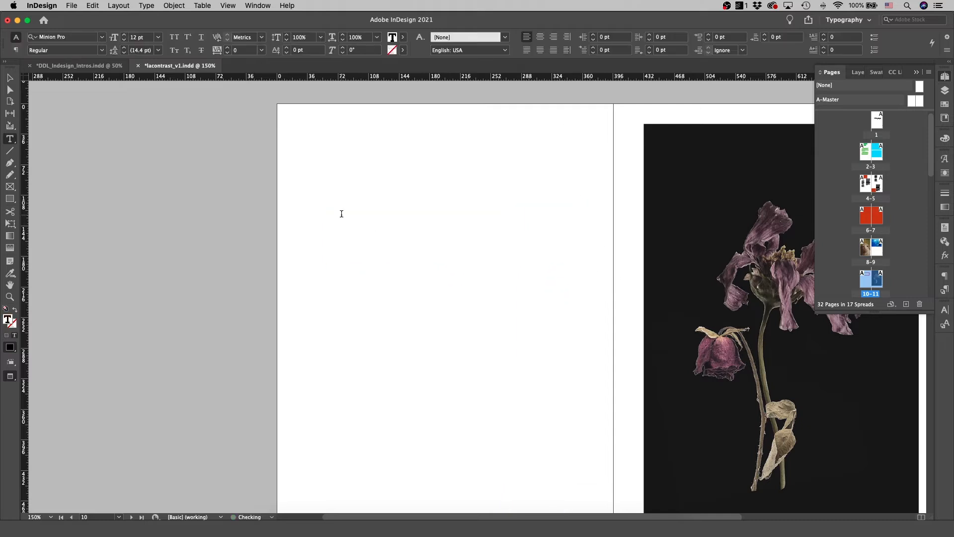
pyautogui.write('Mask Me')
pyautogui.press('super+a')
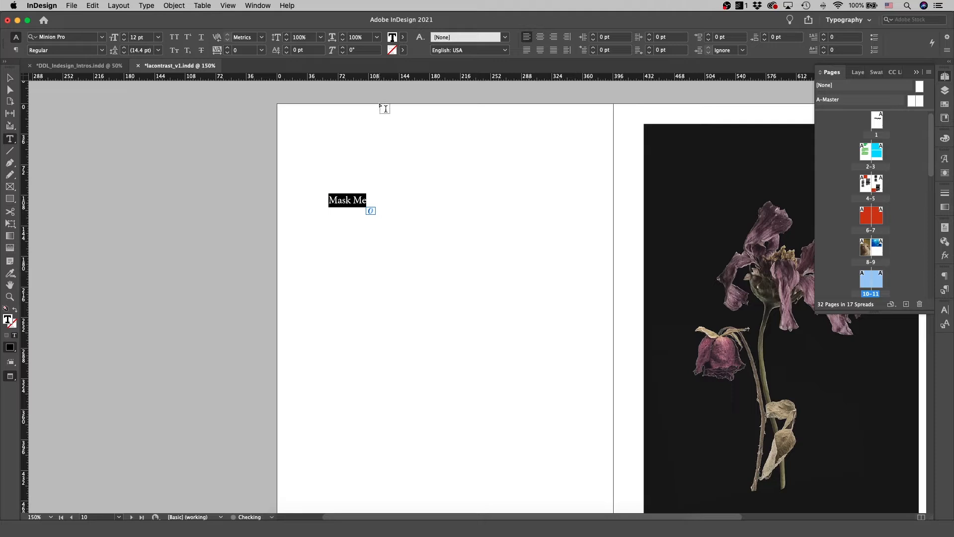
pyautogui.click(158, 37)
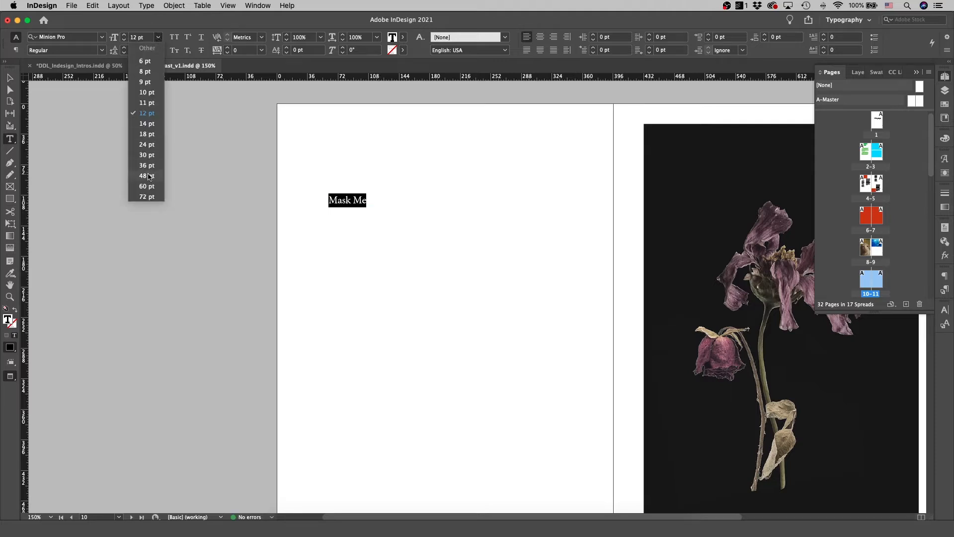
pyautogui.click(148, 166)
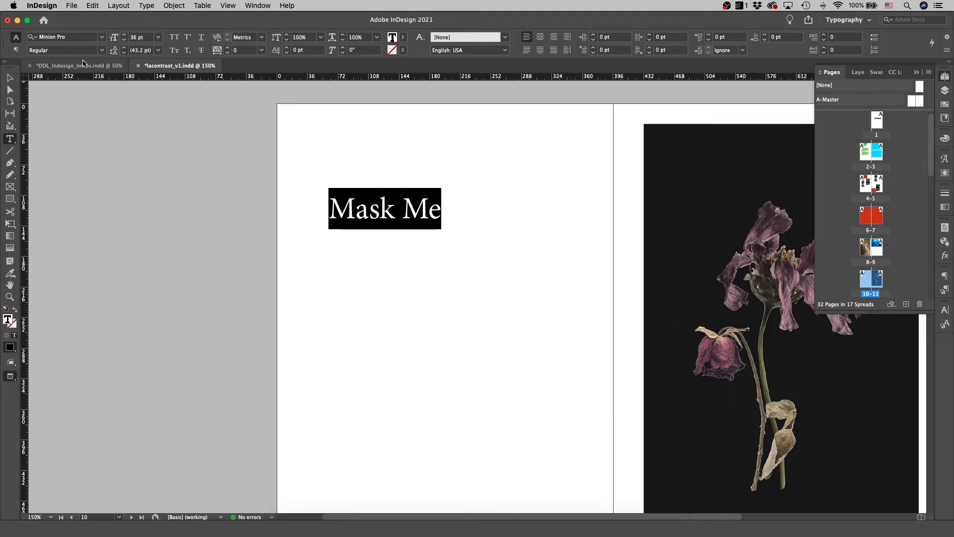
# Draw a red rectangle about 232 pt wide and 19.5 pt tall below the text
pyautogui.press('Escape')
pyautogui.press('m')
pyautogui.moveTo(328, 256); pyautogui.dragTo(526, 272)
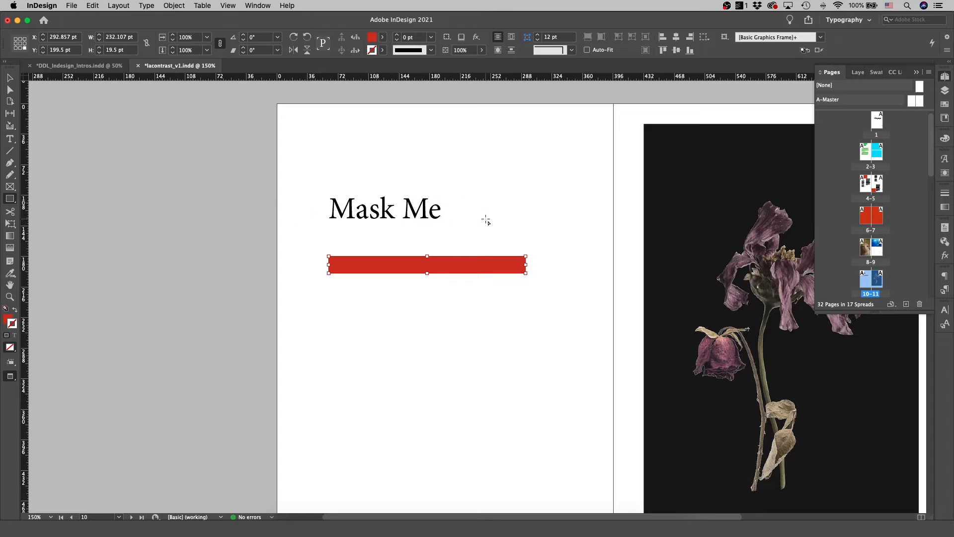
# Try overlapping the red bar on the text and grouping them, then move the bar back below the text
pyautogui.press('v')
pyautogui.moveTo(465, 270); pyautogui.dragTo(452, 215)
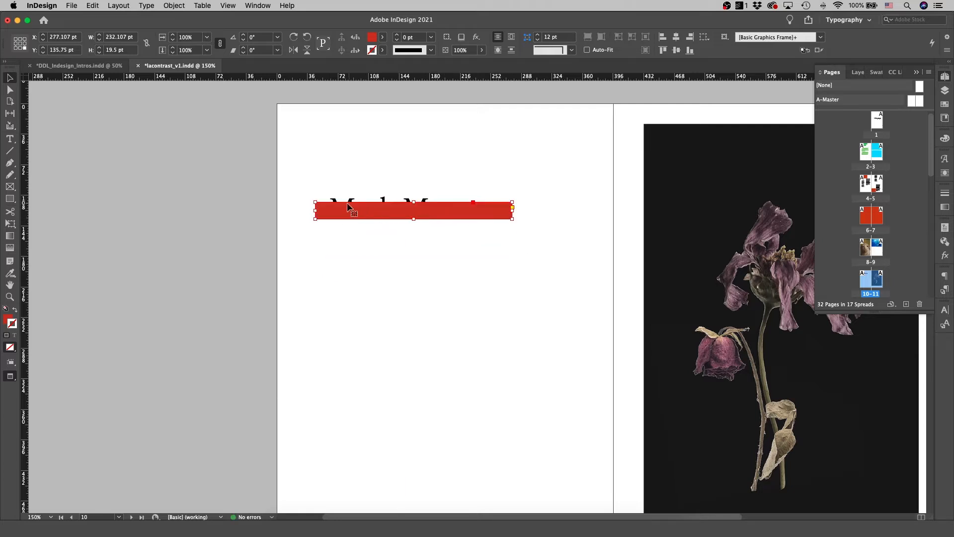
pyautogui.moveTo(305, 177); pyautogui.dragTo(514, 248)
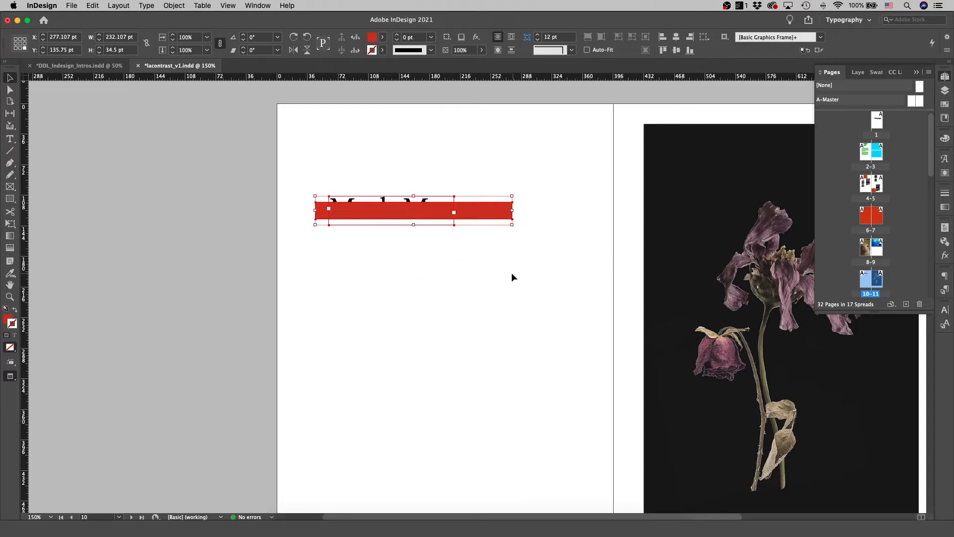
pyautogui.rightClick(396, 212)
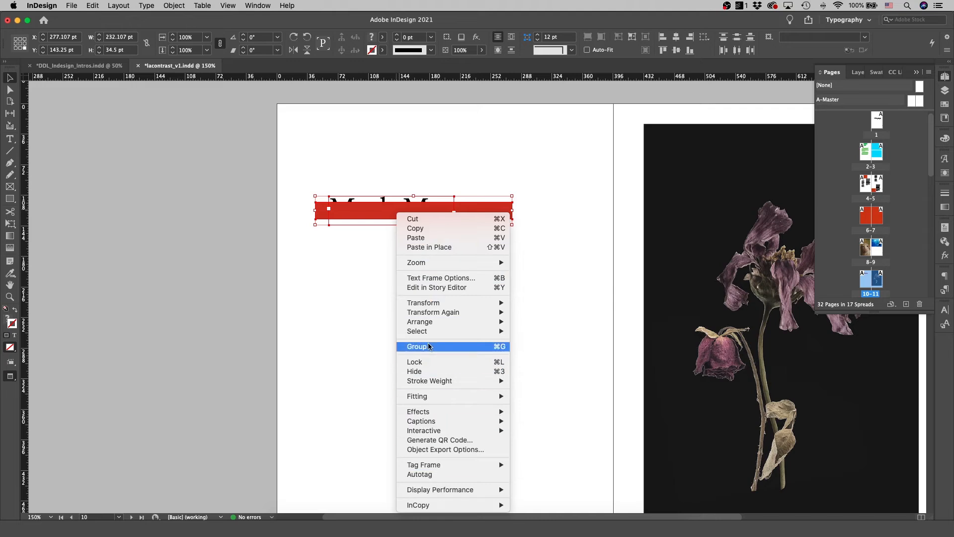
pyautogui.click(333, 307)
pyautogui.moveTo(494, 214); pyautogui.dragTo(492, 265)
pyautogui.click(379, 220)
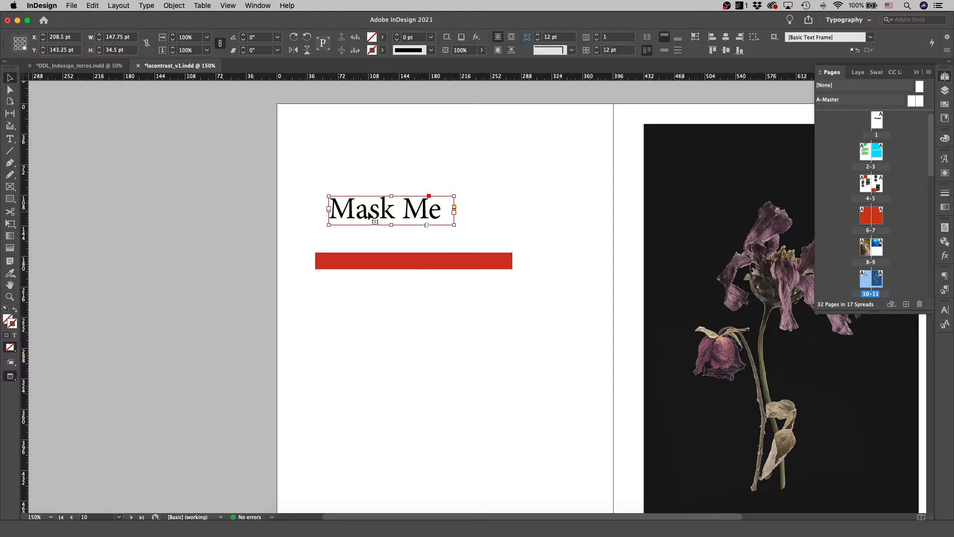
# Paste the copied text into the red rectangle and position it inside the frame
pyautogui.click(390, 265)
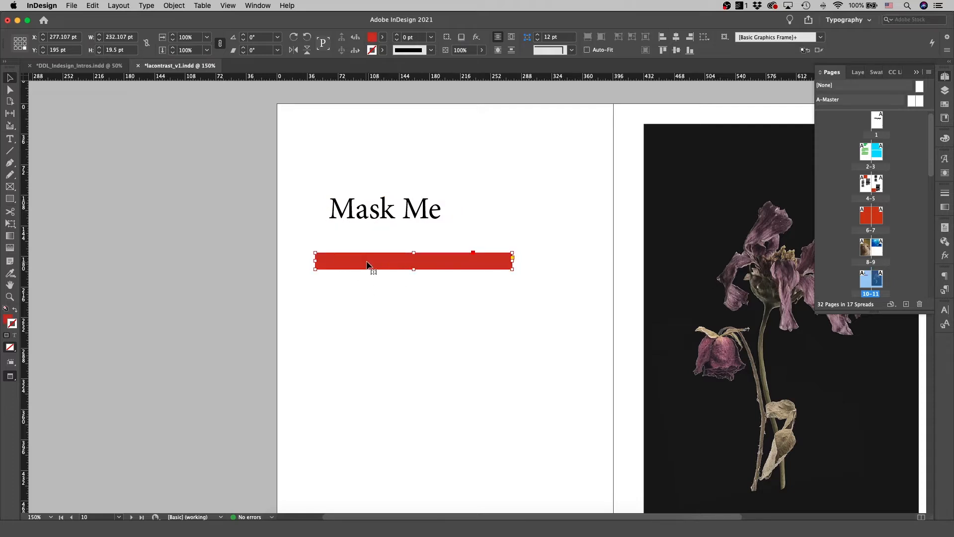
pyautogui.rightClick(366, 265)
pyautogui.click(403, 273)
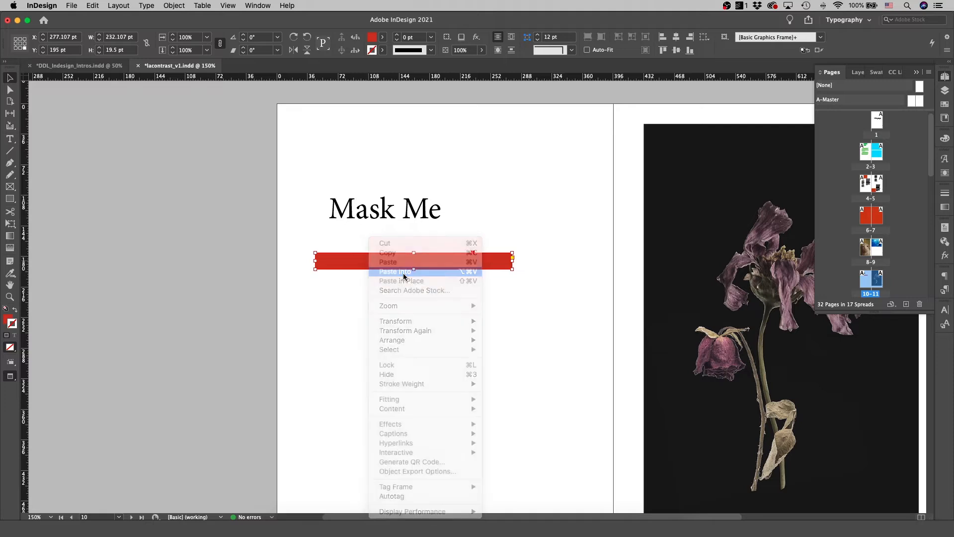
pyautogui.moveTo(401, 273); pyautogui.dragTo(324, 276)
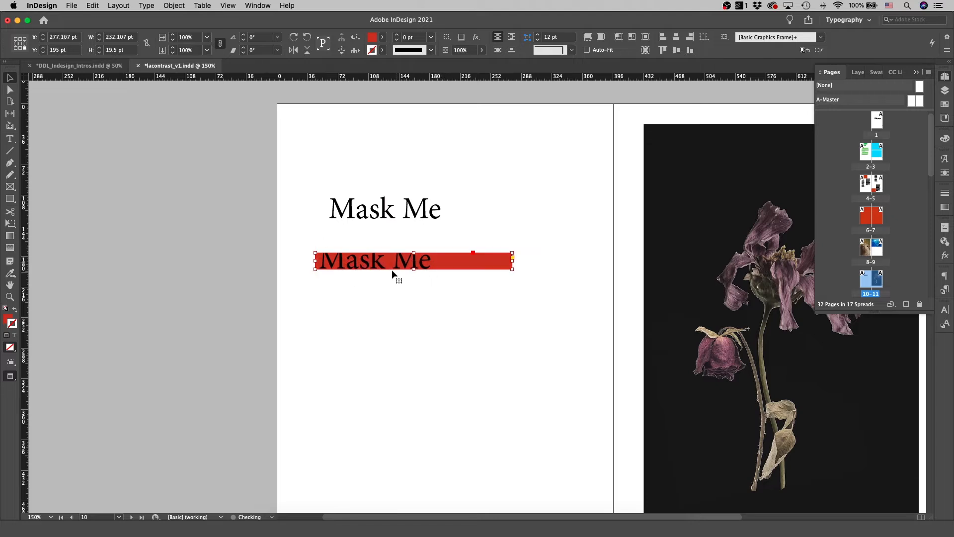
pyautogui.moveTo(413, 261); pyautogui.dragTo(415, 264)
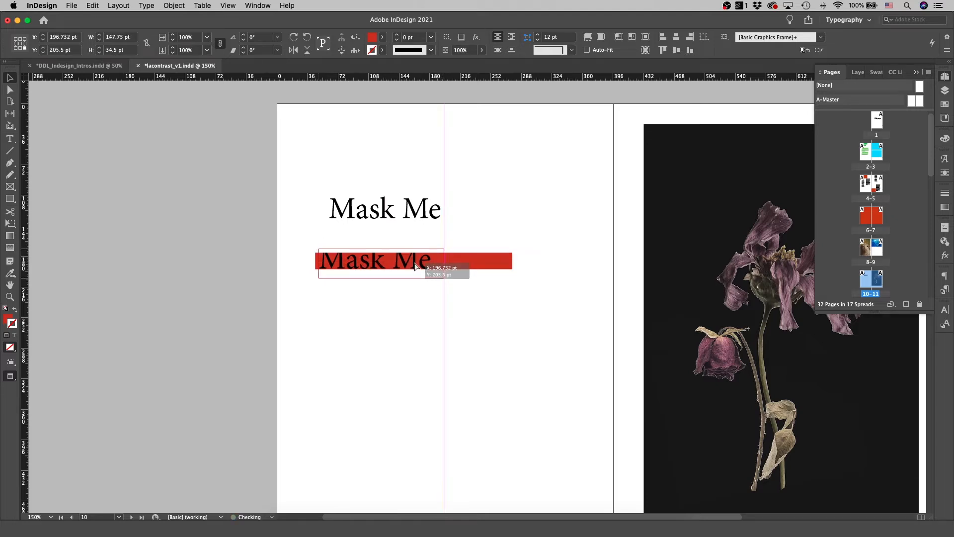
# Set the rectangle's fill to None
pyautogui.click(466, 259)
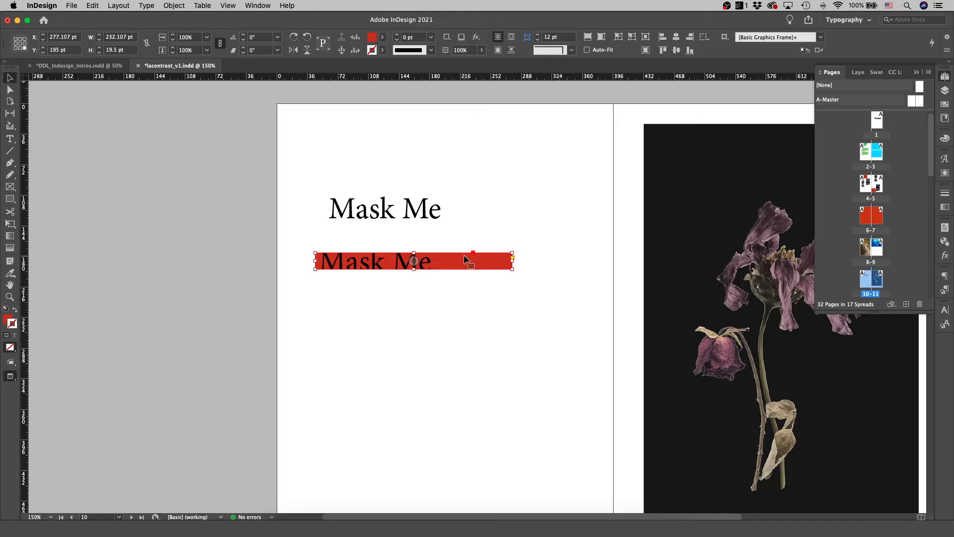
pyautogui.click(383, 37)
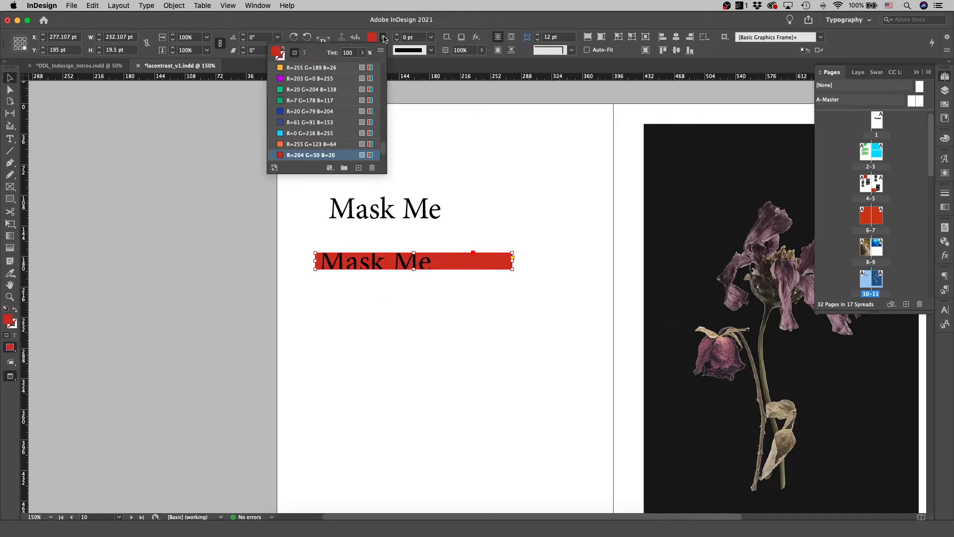
pyautogui.scroll(5, 332, 68)
pyautogui.click(332, 68)
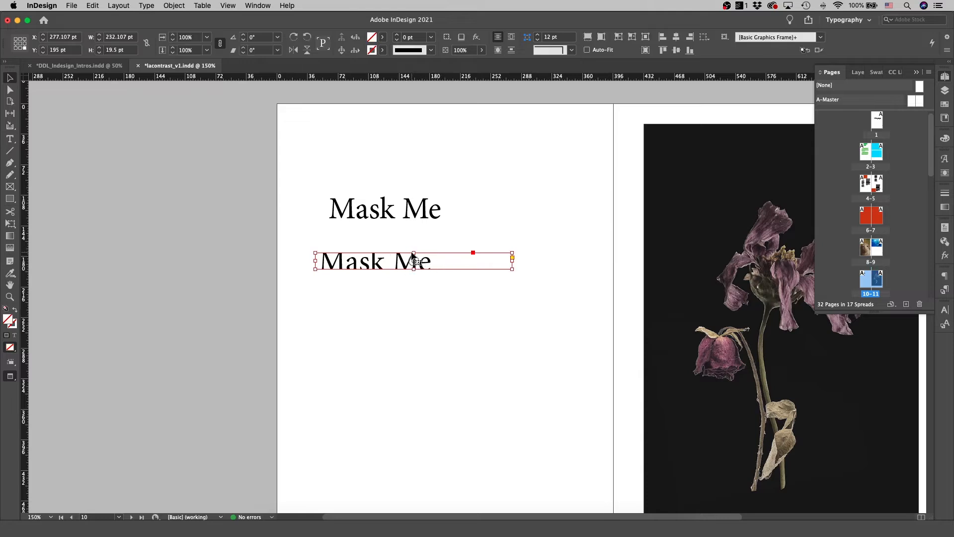
# Create outlines and resize the masking frame so it crops the lower part of the pasted text
pyautogui.moveTo(414, 253)
pyautogui.mouseDown()
pyautogui.moveTo(415, 240)
pyautogui.moveTo(415, 256)
pyautogui.mouseUp()
pyautogui.moveTo(513, 262)
pyautogui.mouseDown()
pyautogui.moveTo(377, 263)
pyautogui.moveTo(509, 268)
pyautogui.mouseUp()
pyautogui.press('super+shift+o')
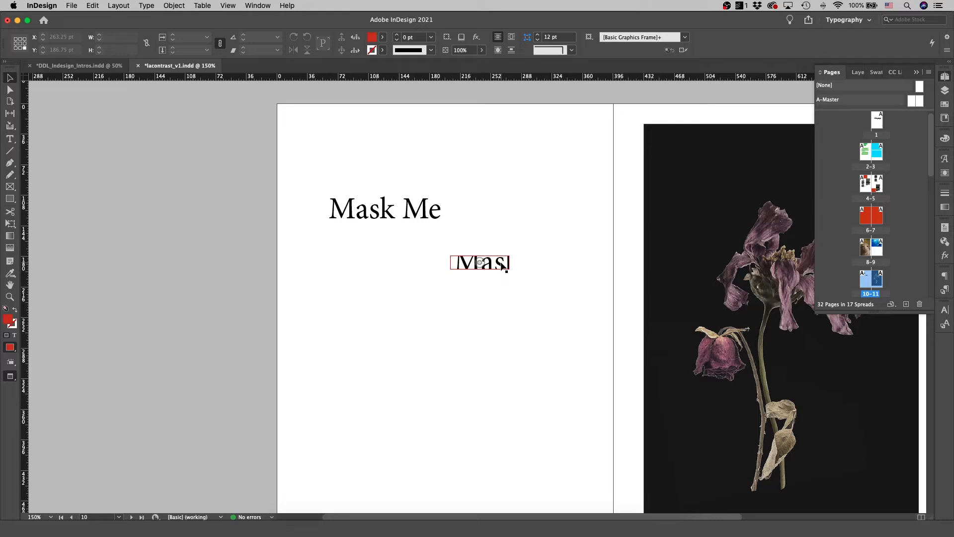
pyautogui.click(506, 263)
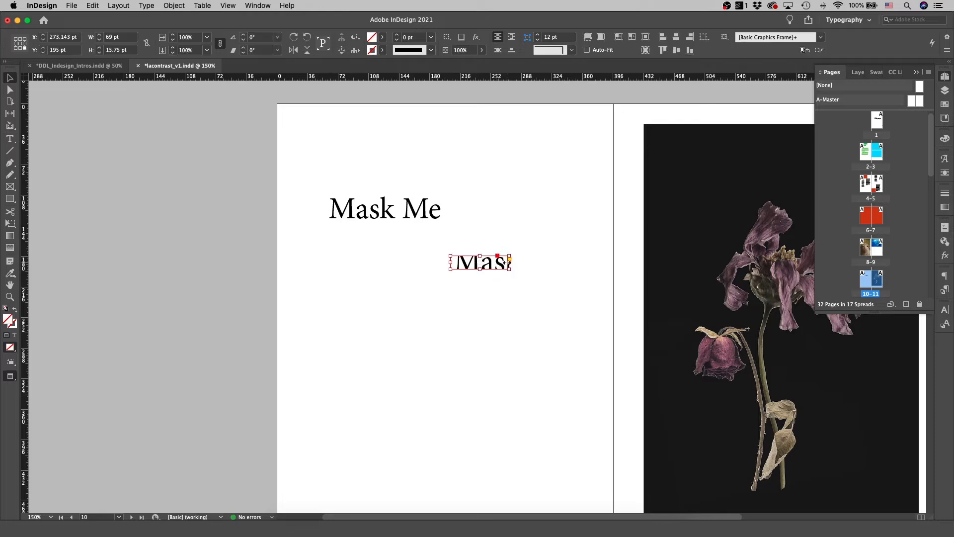
pyautogui.moveTo(509, 262); pyautogui.dragTo(567, 265)
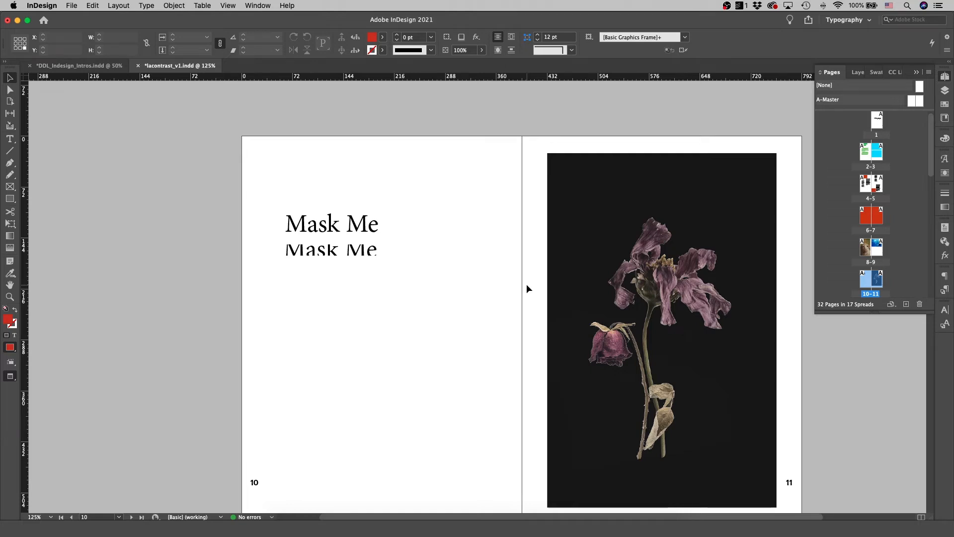
# Draw a rectangle frame placeholder about 182 by 198 pt below the text on page 10
pyautogui.click(9, 187)
pyautogui.press('w')
pyautogui.scroll(-2, 429, 304)
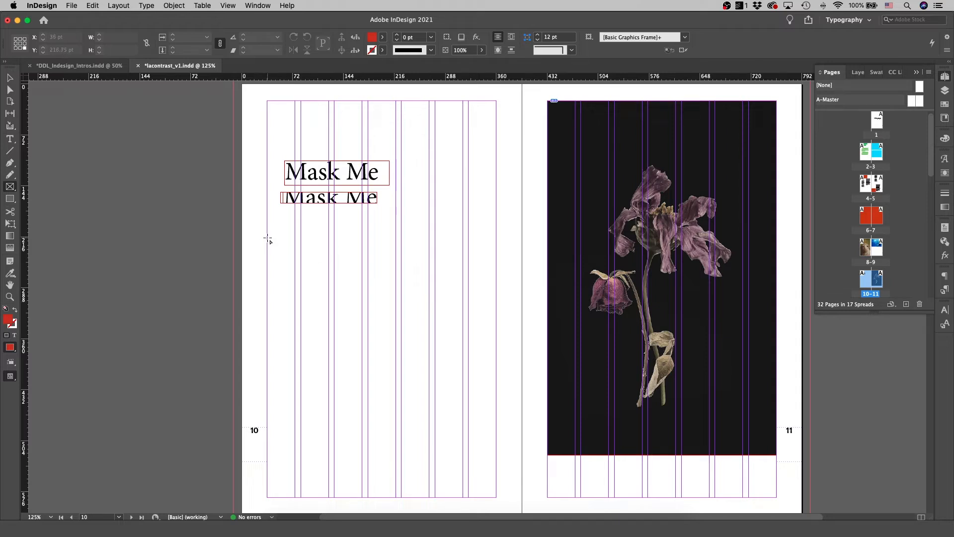
pyautogui.moveTo(268, 238)
pyautogui.mouseDown()
pyautogui.moveTo(350, 280)
pyautogui.moveTo(396, 378)
pyautogui.mouseUp()
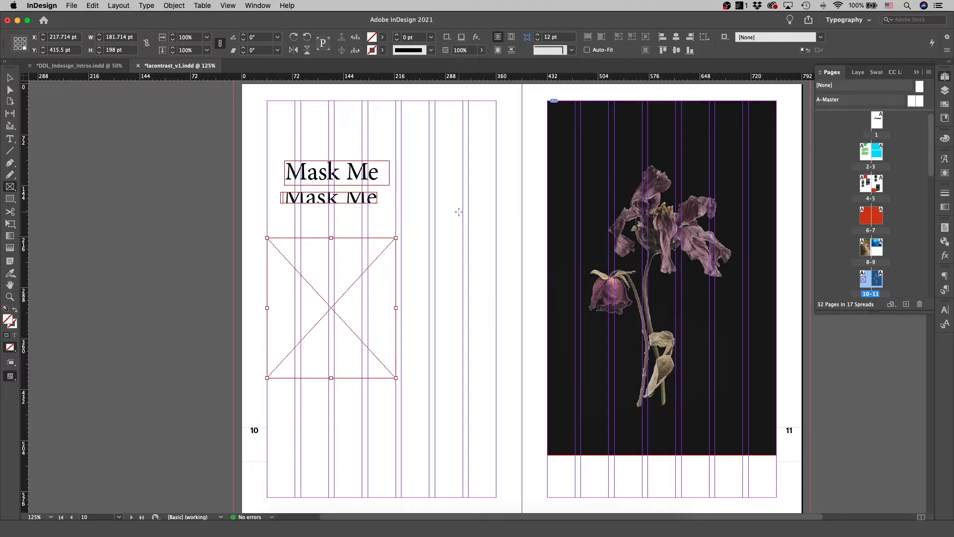
# Move both "Mask Me" frames to align with the left margin
pyautogui.press('v')
pyautogui.moveTo(306, 174); pyautogui.dragTo(271, 157)
pyautogui.moveTo(304, 199); pyautogui.dragTo(289, 188)
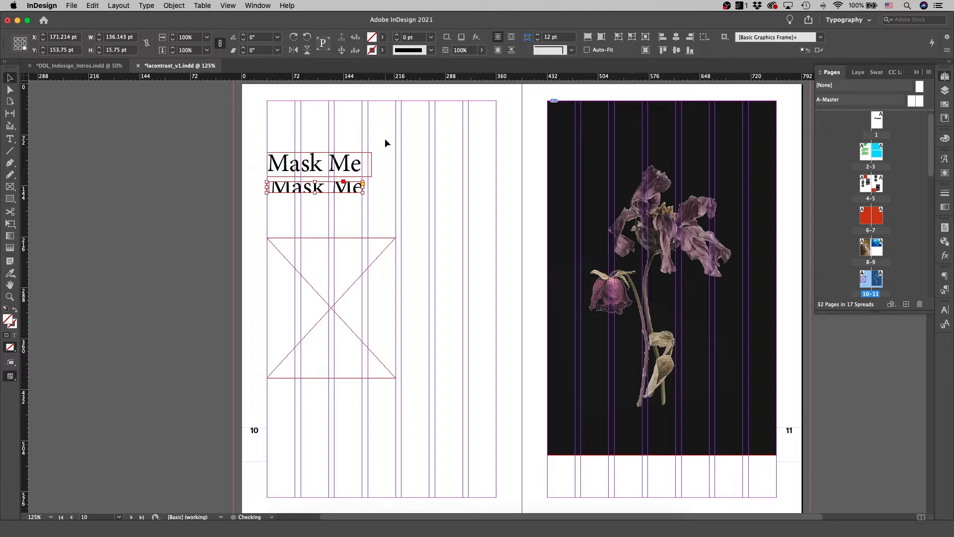
# Widen the top "Mask Me" text frame to the column edge
pyautogui.click(361, 168)
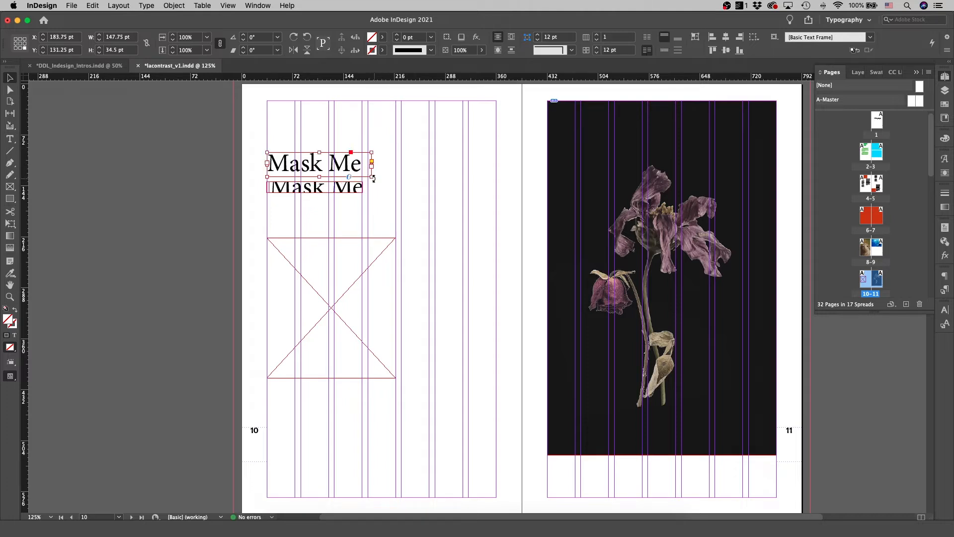
pyautogui.moveTo(370, 176); pyautogui.dragTo(395, 178)
pyautogui.click(369, 213)
# Move the masked text frame off the page onto the pasteboard
pyautogui.moveTo(341, 188); pyautogui.dragTo(167, 182)
pyautogui.click(397, 202)
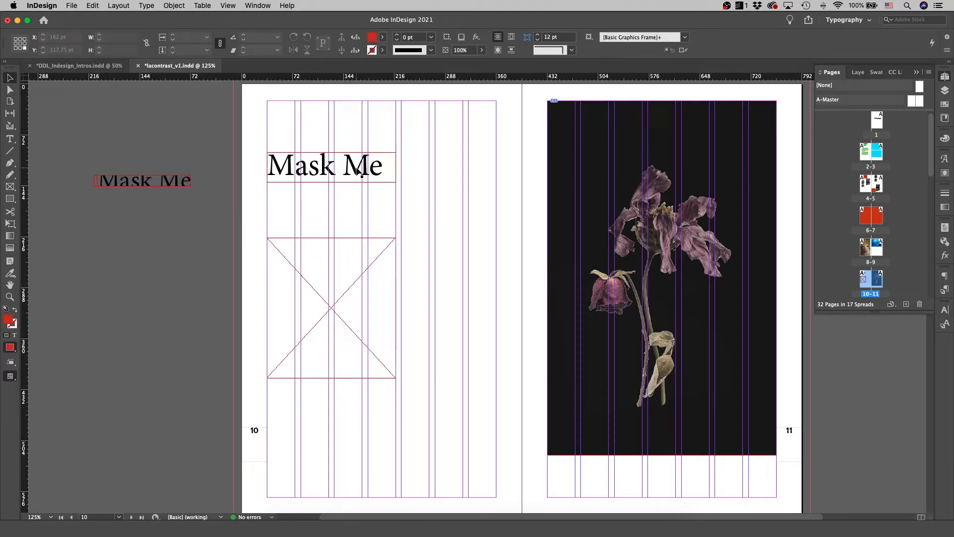
# Duplicate the placeholder frame and place the copy directly below it
pyautogui.press('w')
pyautogui.press('w')
pyautogui.click(353, 245)
pyautogui.moveTo(351, 246); pyautogui.dragTo(358, 392)
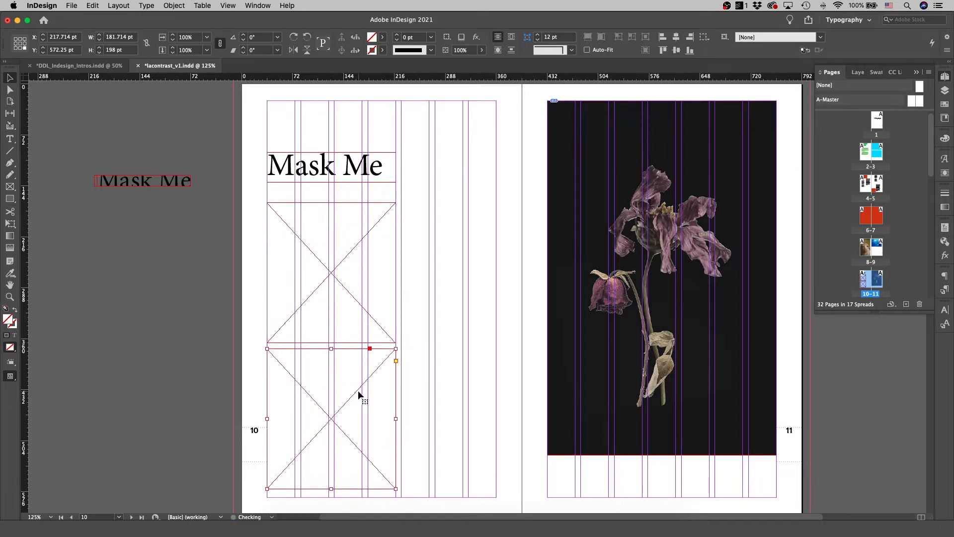
pyautogui.click(455, 318)
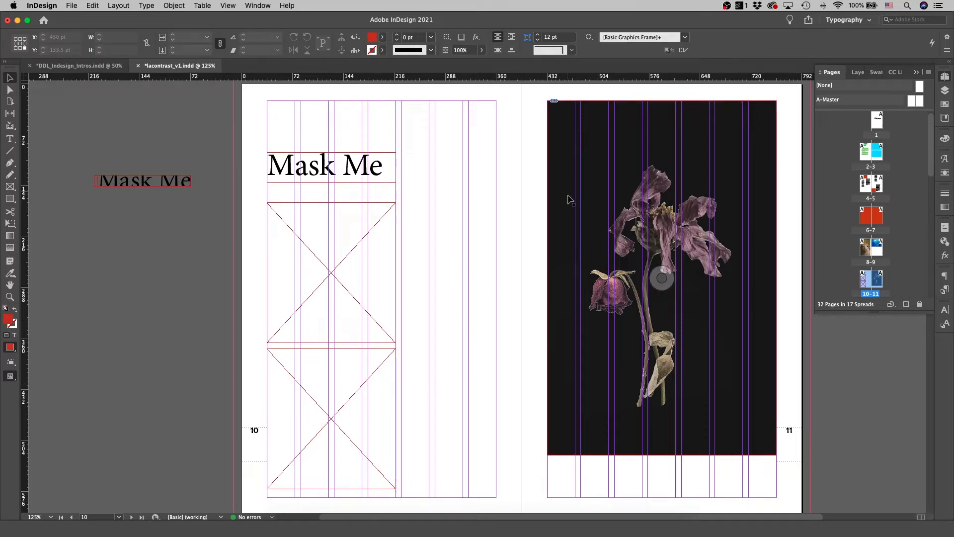
# Move the flower photo onto the pasteboard and add a placeholder frame about 324 by 461 pt covering page 11
pyautogui.moveTo(571, 253); pyautogui.dragTo(848, 342)
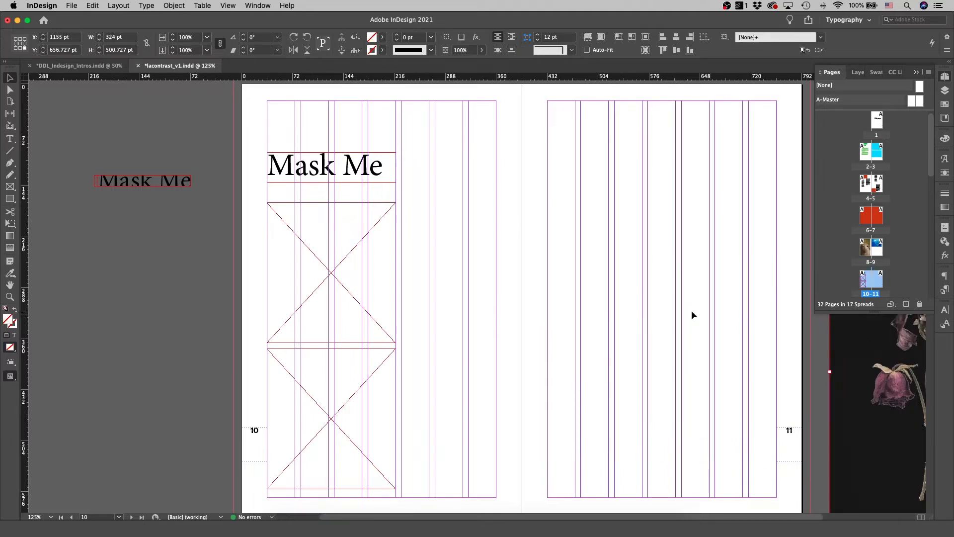
pyautogui.moveTo(327, 277); pyautogui.dragTo(724, 175)
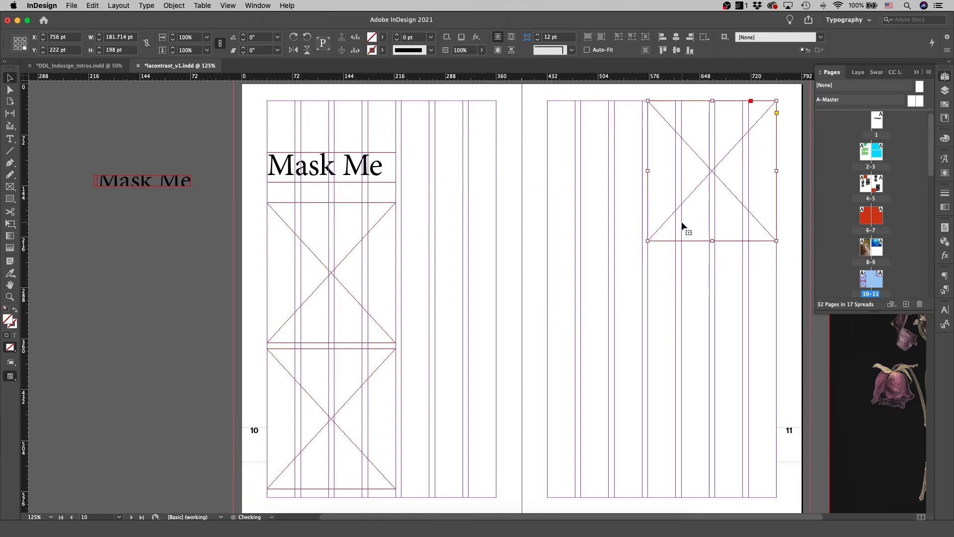
pyautogui.moveTo(647, 241)
pyautogui.mouseDown()
pyautogui.moveTo(541, 396)
pyautogui.moveTo(547, 427)
pyautogui.mouseUp()
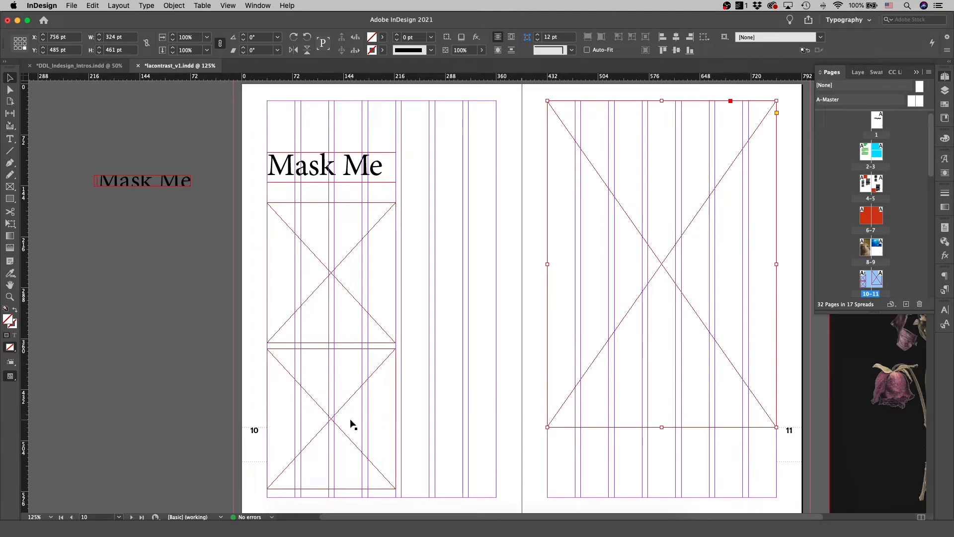
# Move the lower placeholder beside the upper one on page 10 and narrow it to about 134 pt
pyautogui.moveTo(324, 422); pyautogui.dragTo(458, 279)
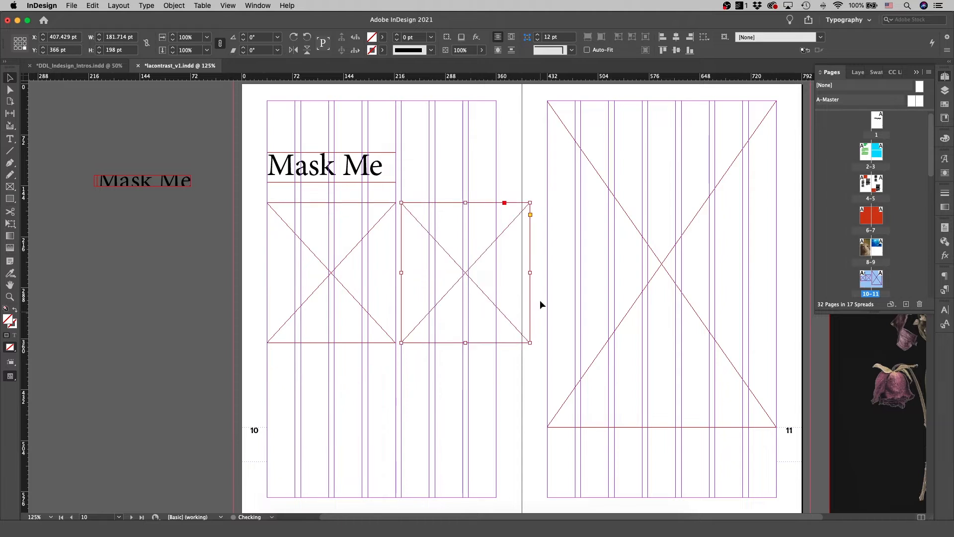
pyautogui.moveTo(530, 272); pyautogui.dragTo(497, 273)
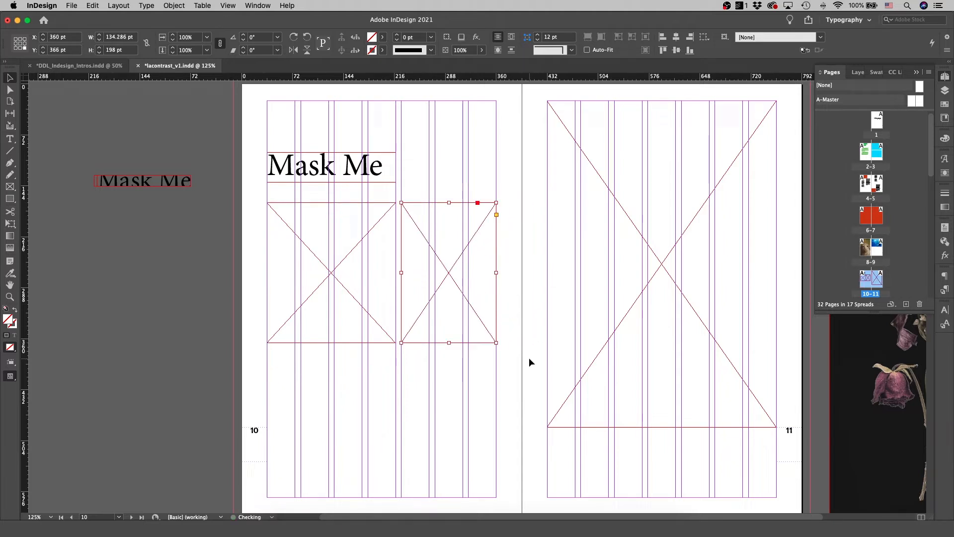
pyautogui.click(530, 361)
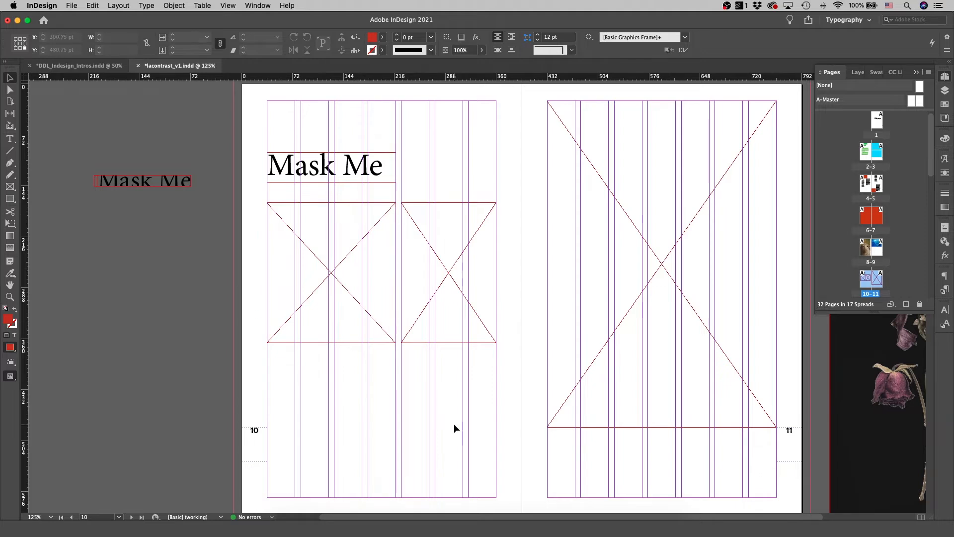
# Draw a text frame below the left placeholder on page 10 and fill it with placeholder text
pyautogui.press('t')
pyautogui.moveTo(266, 357); pyautogui.dragTo(398, 430)
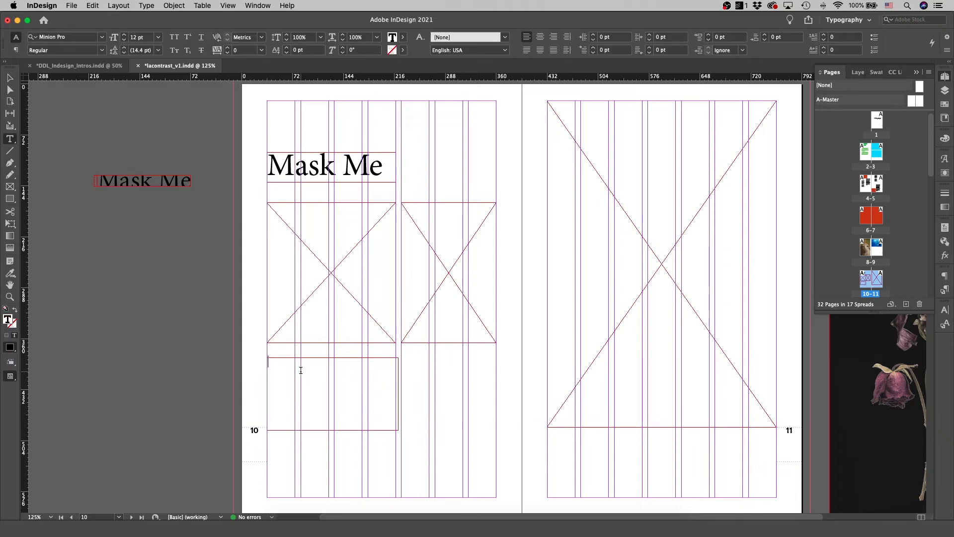
pyautogui.rightClick(301, 370)
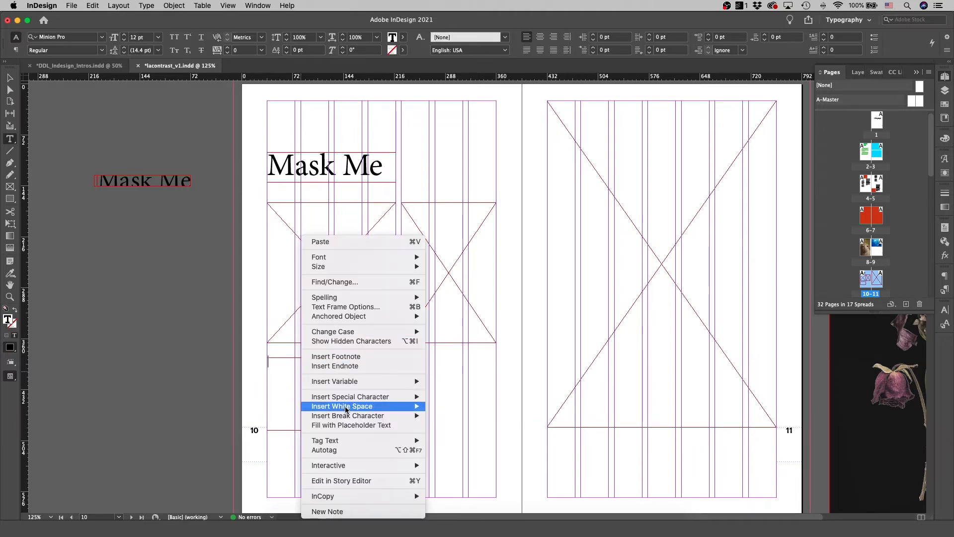
pyautogui.click(343, 427)
pyautogui.press('Escape')
# Move the narrow placeholder frame on page 10 down by about 60 pt
pyautogui.press('w')
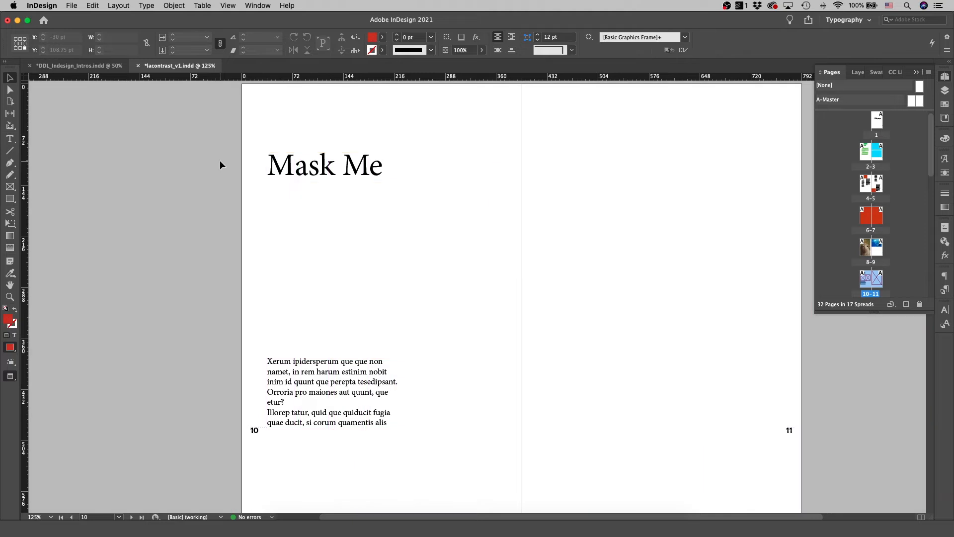
pyautogui.press('w')
pyautogui.moveTo(451, 260); pyautogui.dragTo(449, 315)
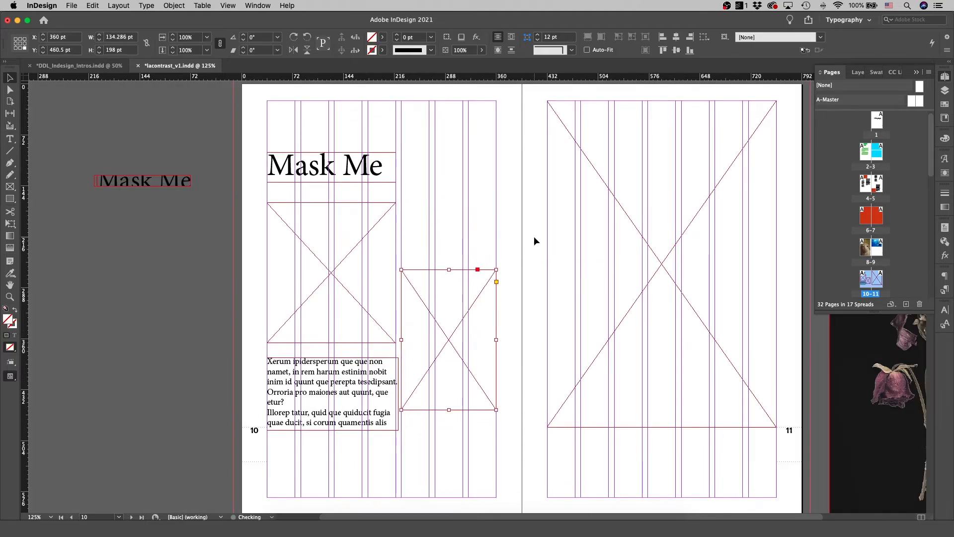
# Duplicate the text frame onto page 11 below the large placeholder and narrow the copy to about 134 pt
pyautogui.moveTo(335, 393); pyautogui.dragTo(616, 470)
pyautogui.moveTo(678, 471); pyautogui.dragTo(642, 471)
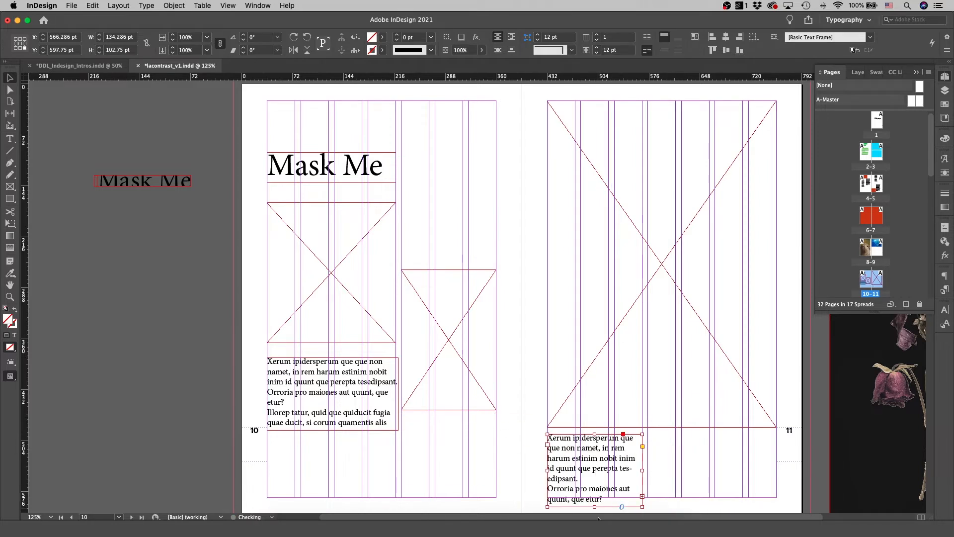
pyautogui.moveTo(596, 506); pyautogui.dragTo(596, 507)
# Thread the copy's overflow text into a second frame placed beside it on page 11
pyautogui.click(642, 458)
pyautogui.click(649, 436)
pyautogui.press('cmd+z')
pyautogui.moveTo(648, 434); pyautogui.dragTo(742, 470)
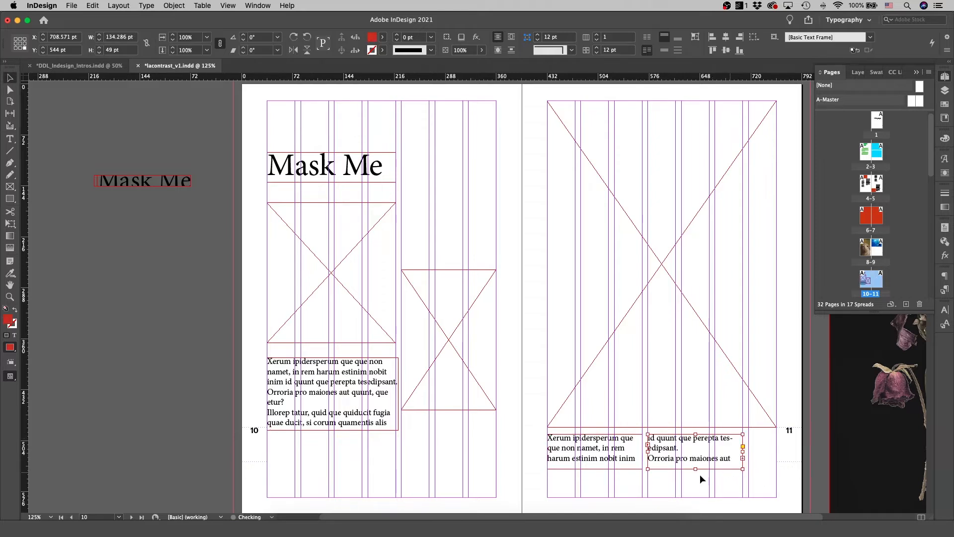
pyautogui.click(520, 462)
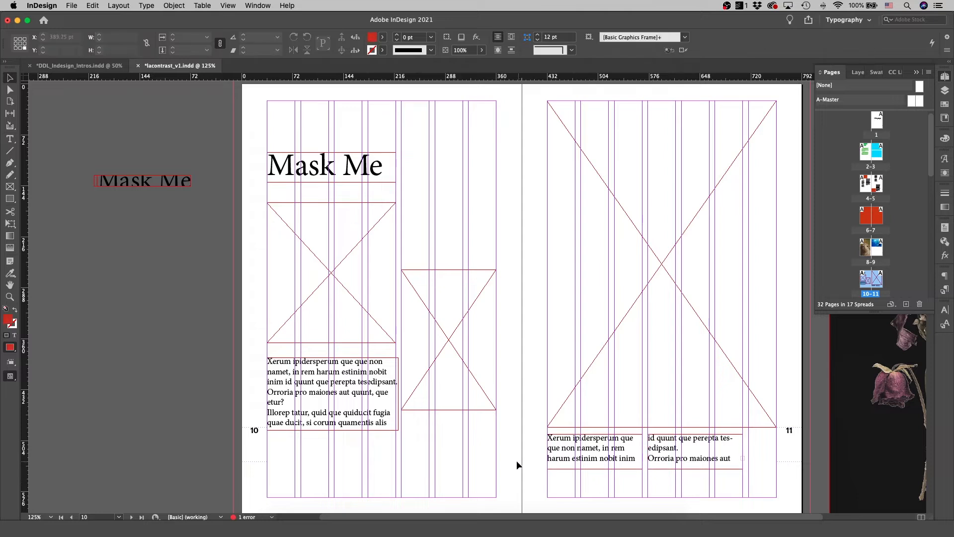
# Lengthen the text frame on page 10 downward
pyautogui.click(317, 425)
pyautogui.moveTo(331, 431); pyautogui.dragTo(329, 461)
pyautogui.click(443, 439)
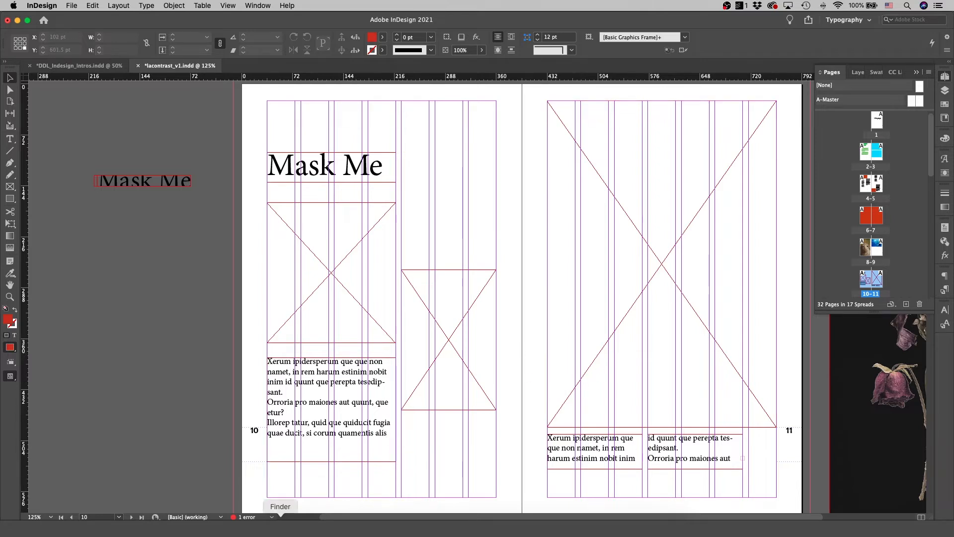
# Switch to Finder and drag the animals-aqua water photo from the photos folder into the large frame on page 11
pyautogui.click(281, 524)
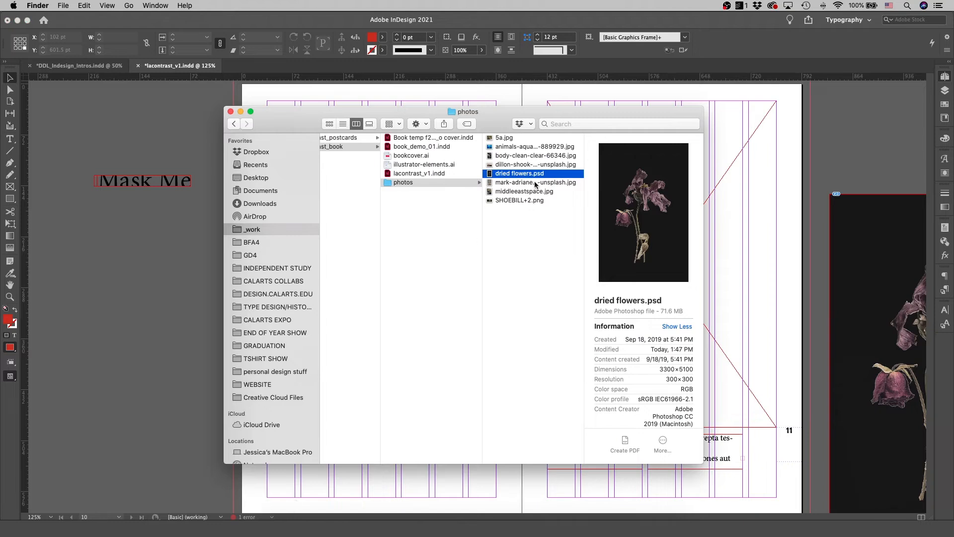
pyautogui.moveTo(489, 125); pyautogui.dragTo(324, 119)
pyautogui.click(344, 151)
pyautogui.moveTo(345, 151); pyautogui.dragTo(664, 211)
pyautogui.click(646, 199)
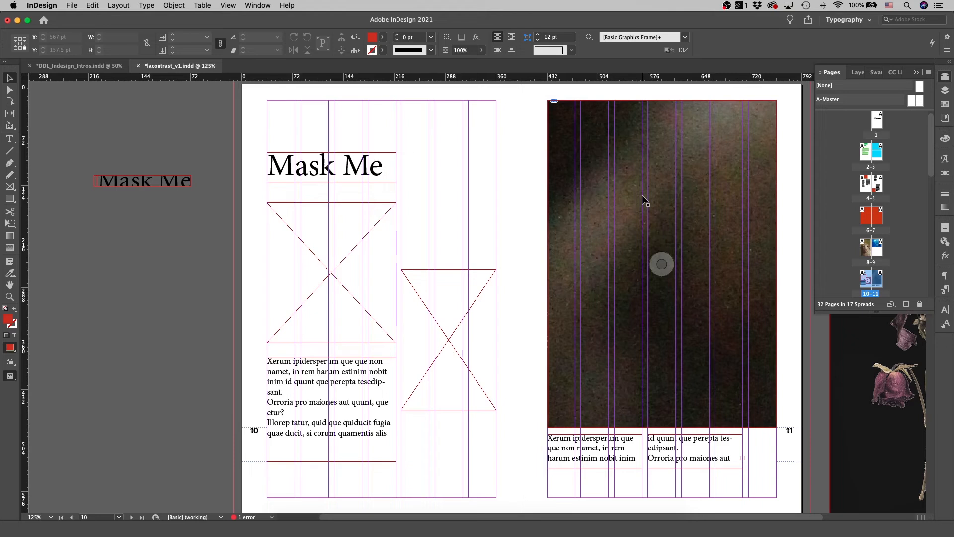
# Fill the page 11 frame proportionally with the photo and nudge the image slightly down
pyautogui.click(661, 264)
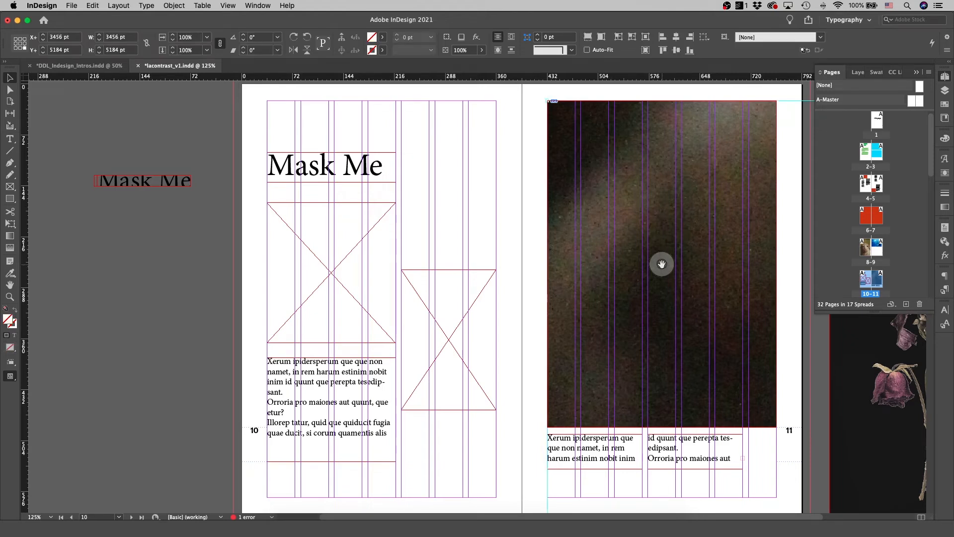
pyautogui.press('super+minus')
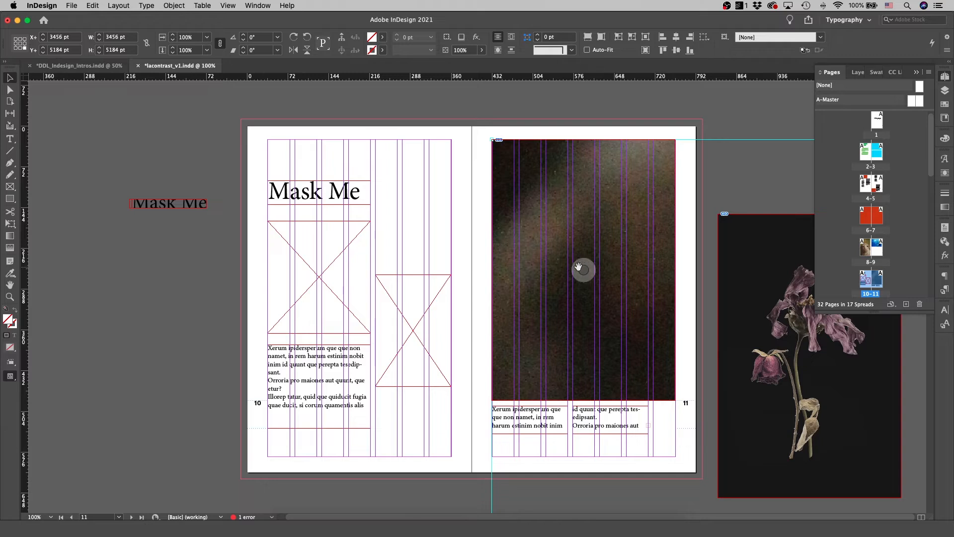
pyautogui.click(589, 38)
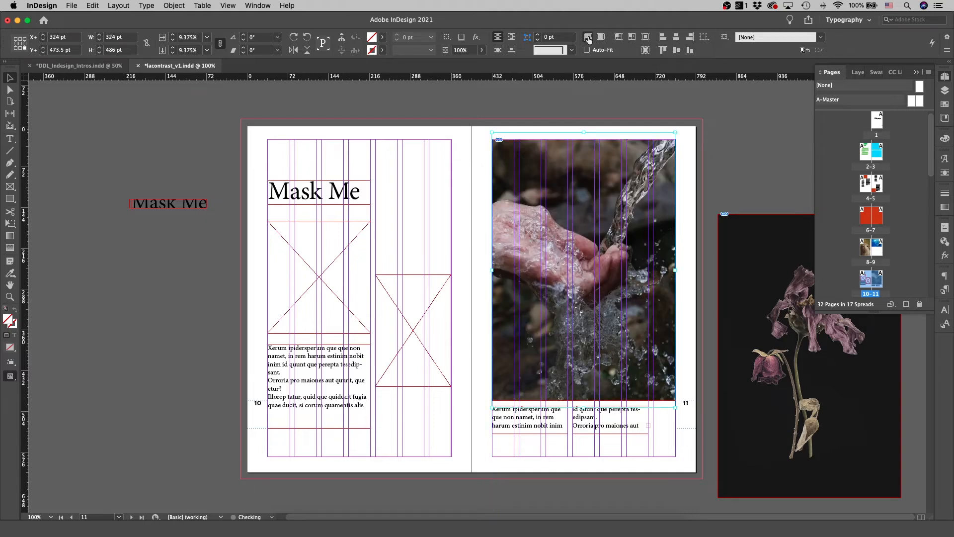
pyautogui.moveTo(601, 223); pyautogui.dragTo(601, 230)
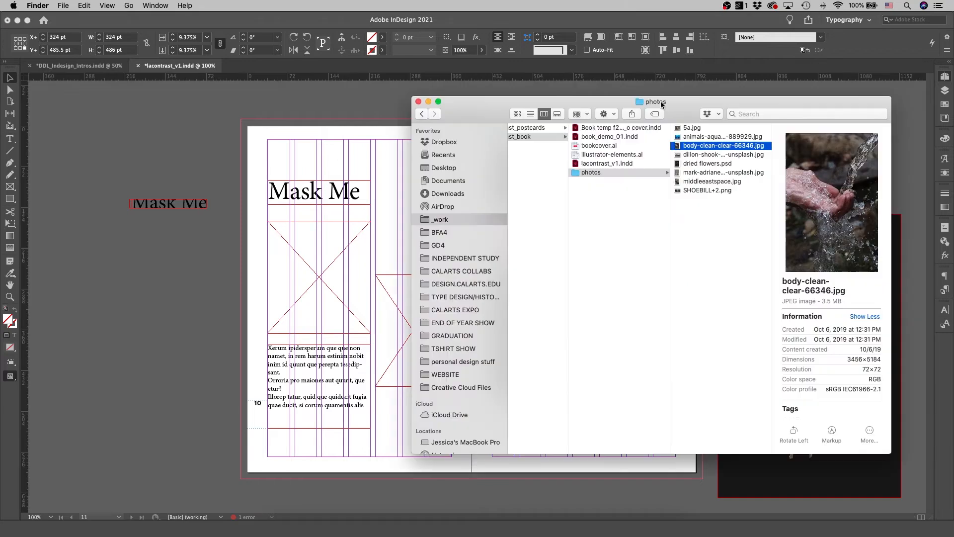
# Drag the dillon-shook city photo from Finder into the left placeholder frame on page 10
pyautogui.click(281, 516)
pyautogui.moveTo(705, 154); pyautogui.dragTo(321, 263)
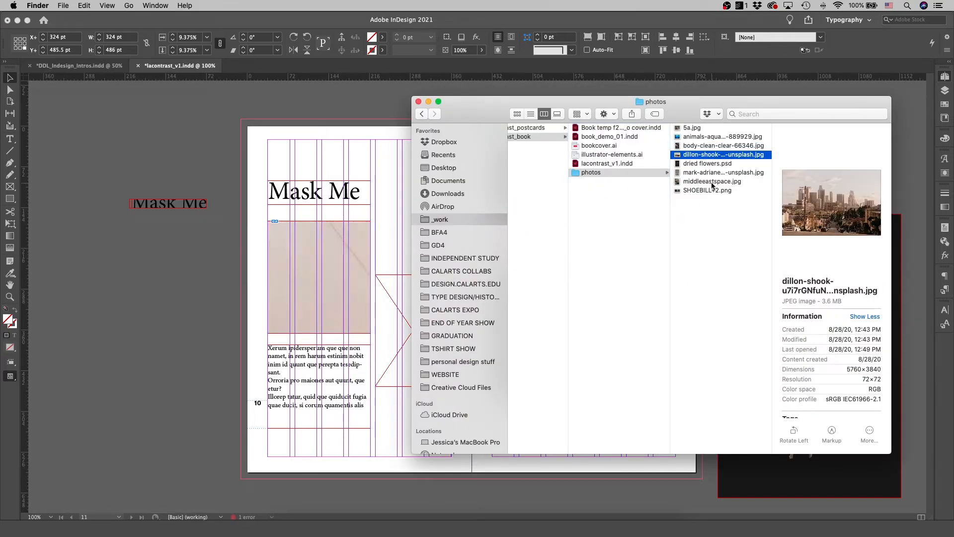
# Drag middleeastspace.jpg from Finder into the narrow placeholder frame on page 10
pyautogui.click(696, 182)
pyautogui.moveTo(715, 184); pyautogui.dragTo(390, 296)
pyautogui.click(400, 296)
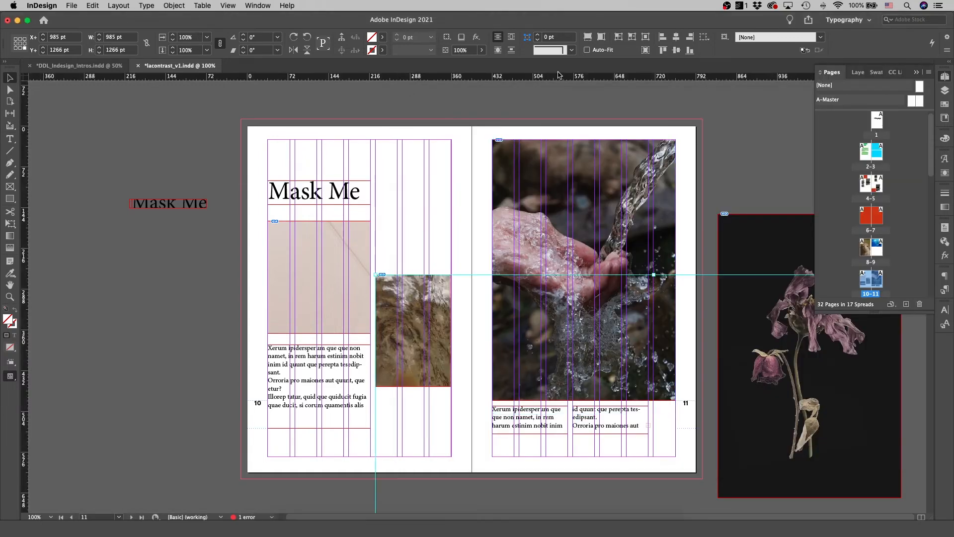
# Fit both page 10 photos within their frames and preview the spread
pyautogui.click(316, 276)
pyautogui.click(315, 278)
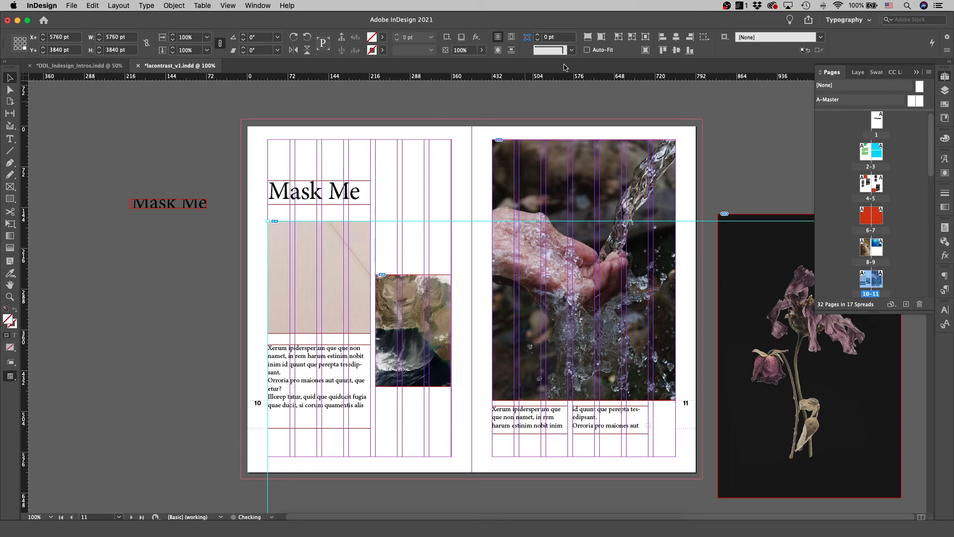
pyautogui.moveTo(320, 276); pyautogui.dragTo(341, 277)
pyautogui.click(420, 186)
pyautogui.press('w')
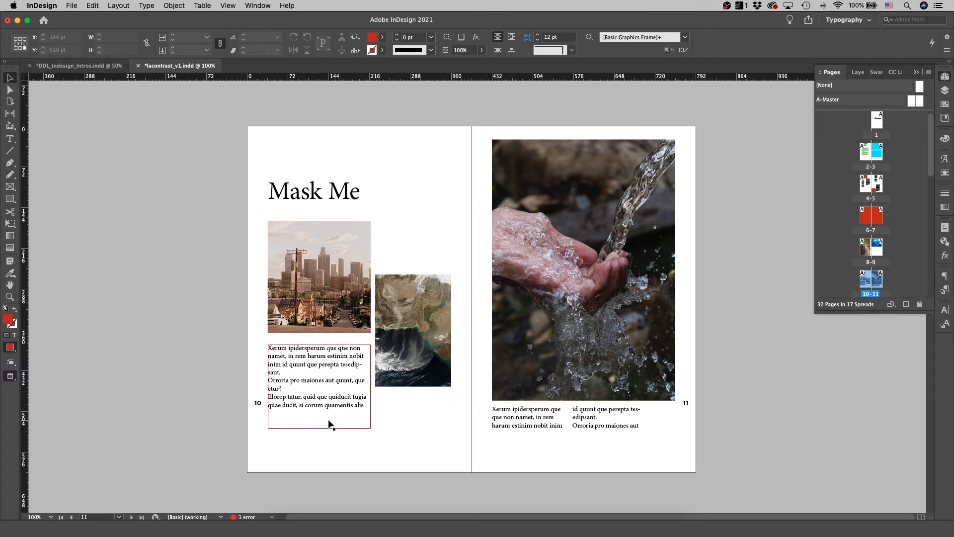
# Select and delete all placeholder frames on spread 14–15
pyautogui.scroll(-2, 343, 382)
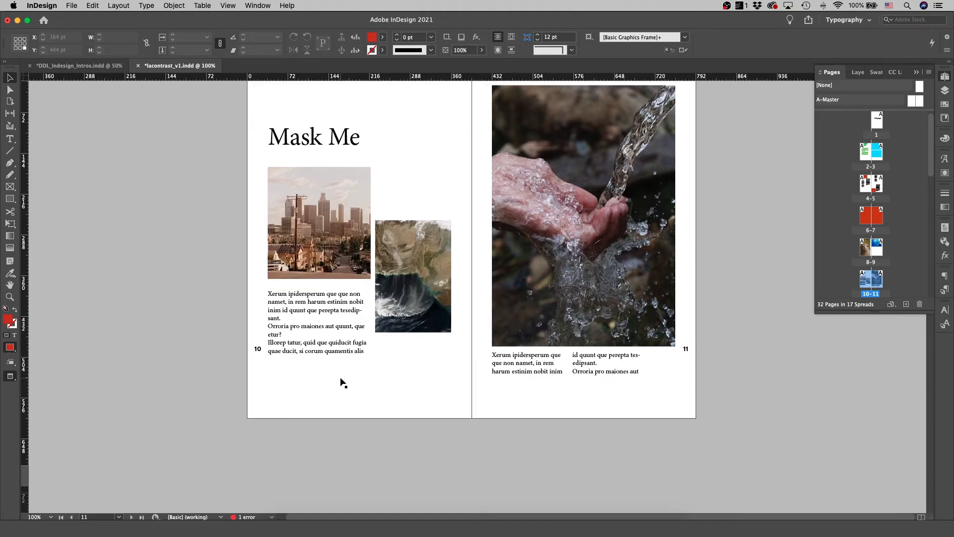
pyautogui.scroll(-20, 342, 382)
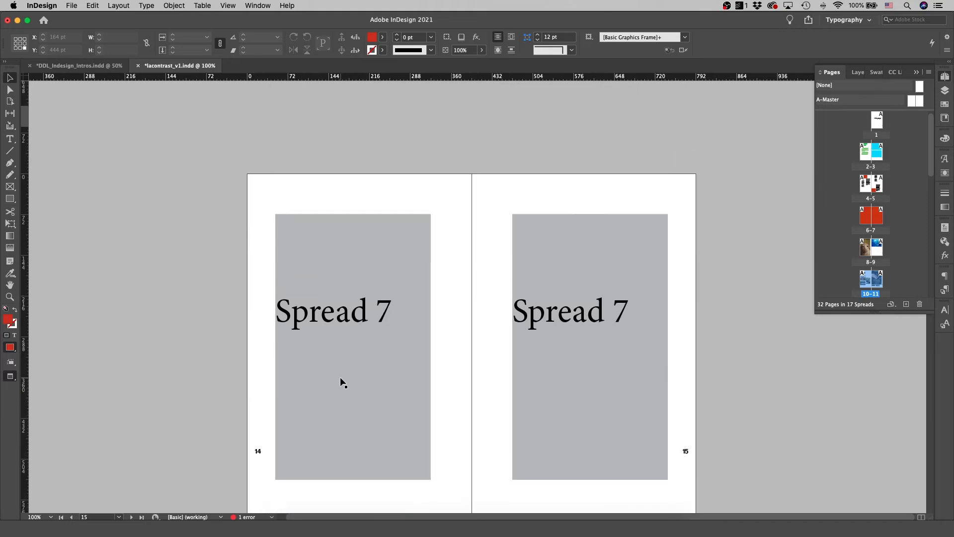
pyautogui.moveTo(234, 180); pyautogui.dragTo(673, 331)
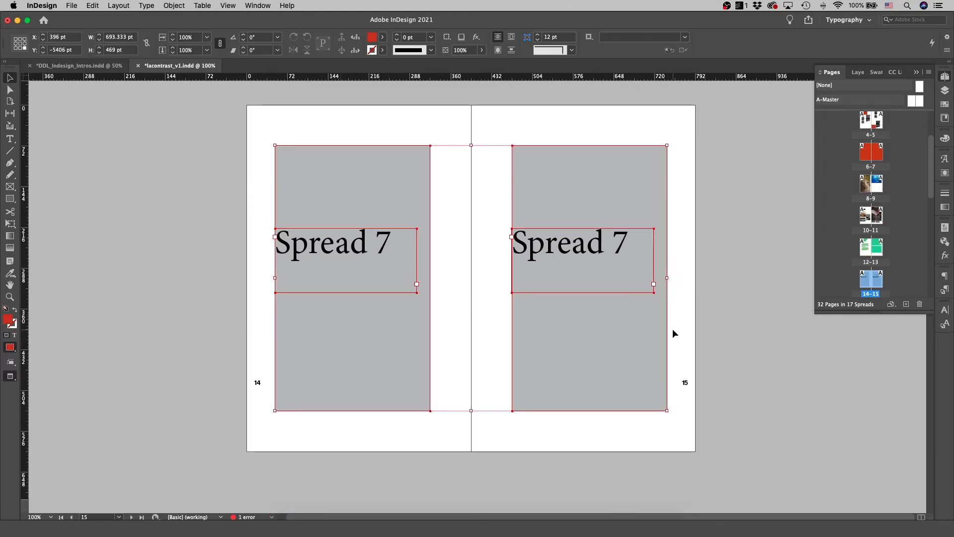
pyautogui.press('Delete')
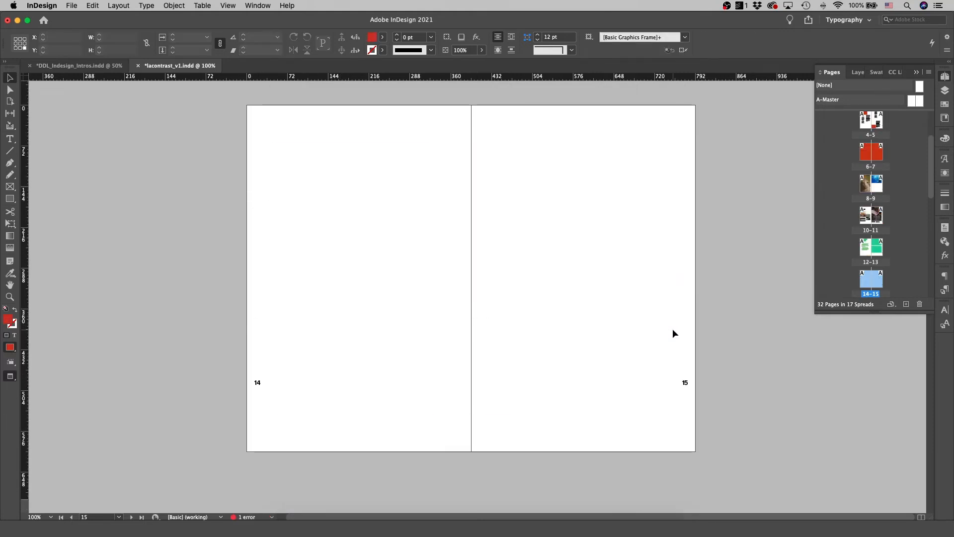
# Draw a rectangle about 811 by 631 pt on Layer 2 covering spread 14–15 out to the bleed
pyautogui.click(944, 90)
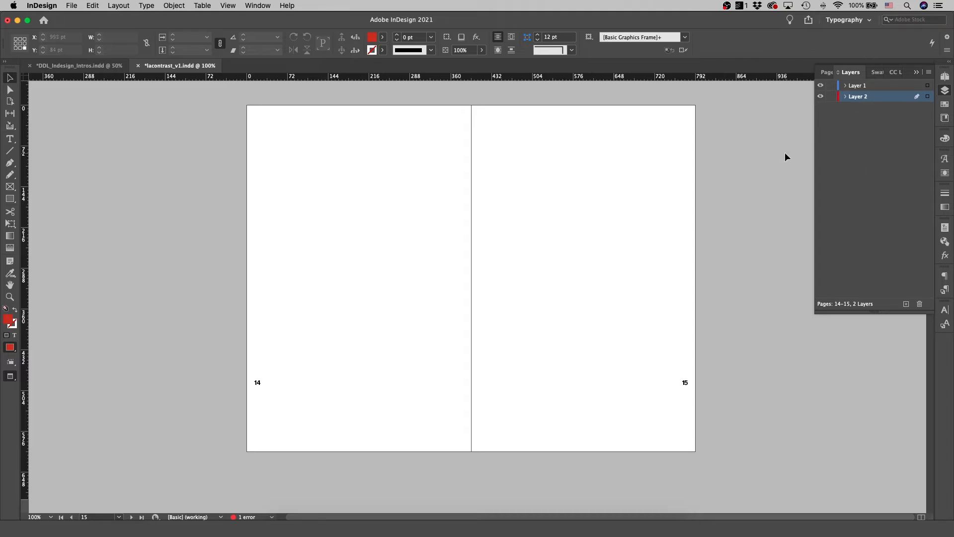
pyautogui.press('m')
pyautogui.moveTo(243, 101); pyautogui.dragTo(701, 458)
pyautogui.press('v')
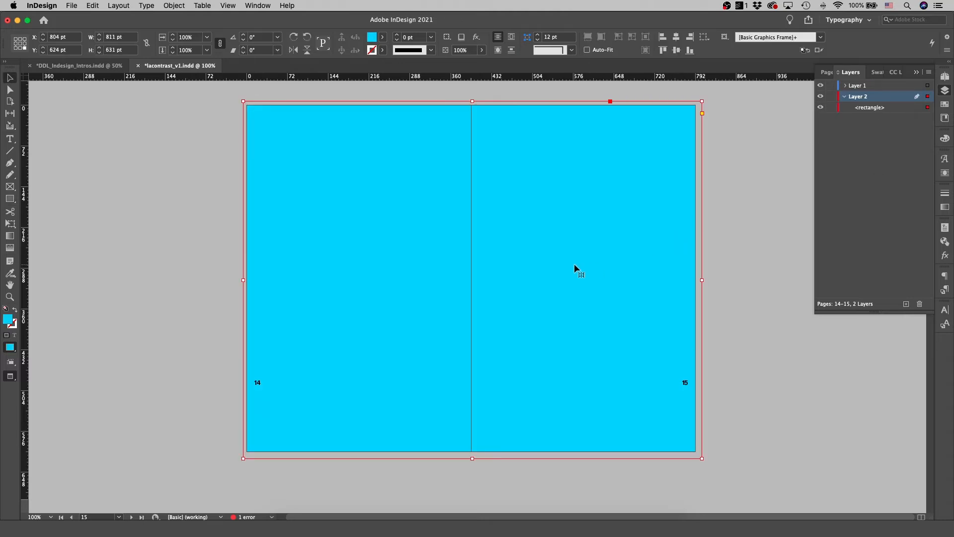
# Delete the placeholder frames on spread 16–17 and paste the rectangle in place there
pyautogui.scroll(-10, 544, 260)
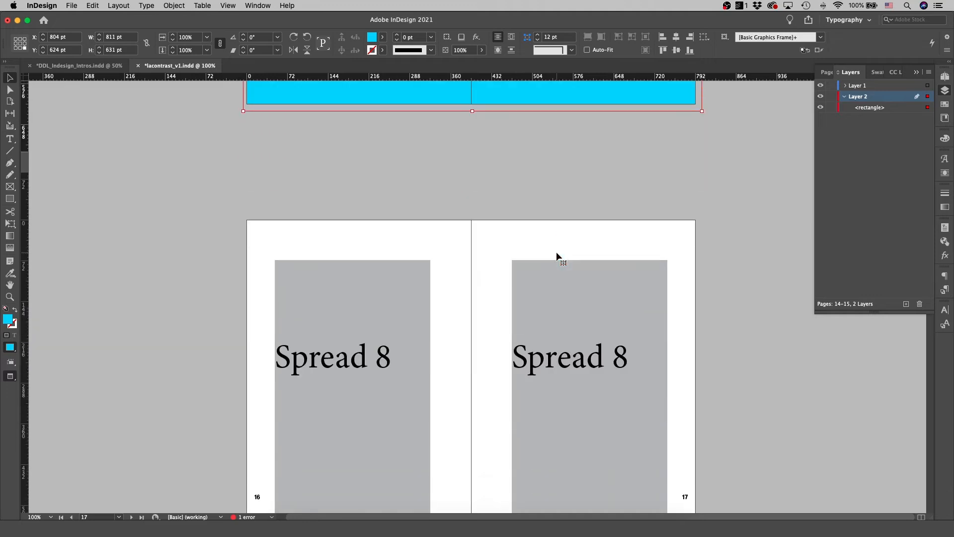
pyautogui.moveTo(236, 159); pyautogui.dragTo(517, 229)
pyautogui.press('Delete')
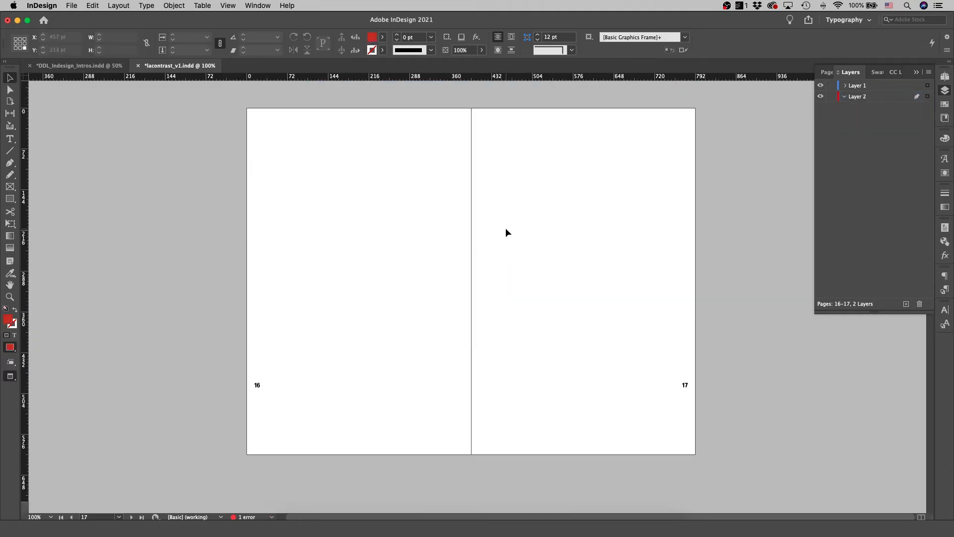
pyautogui.press('alt+shift+super+v')
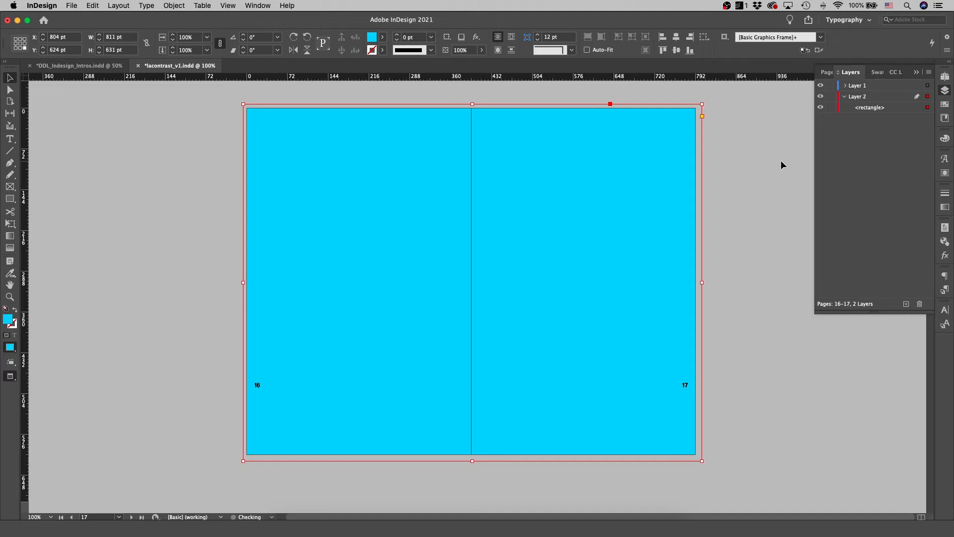
# Move Layer 2 above Layer 1 in the layer stack
pyautogui.scroll(1, 745, 176)
pyautogui.moveTo(857, 97); pyautogui.dragTo(858, 84)
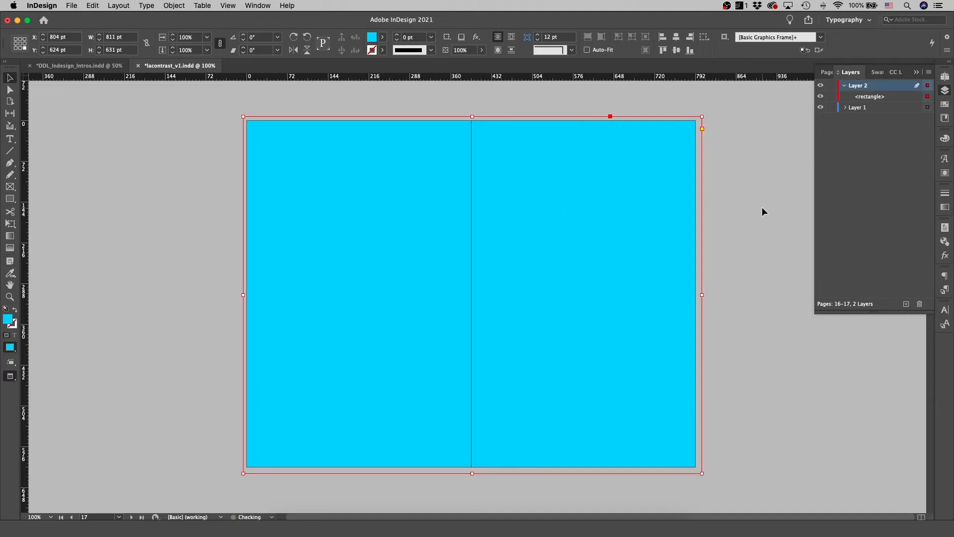
pyautogui.scroll(10, 762, 207)
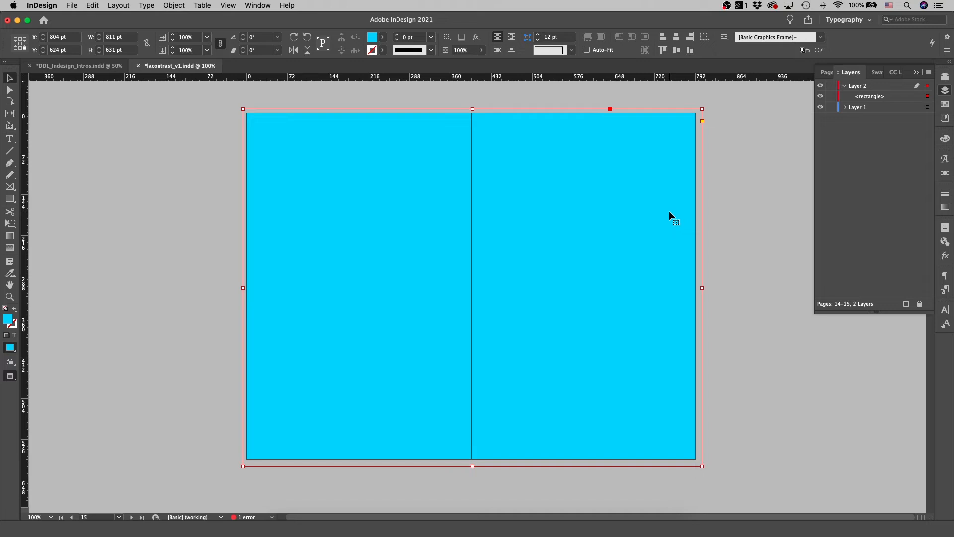
pyautogui.hotkey('alt', 'pagedown')
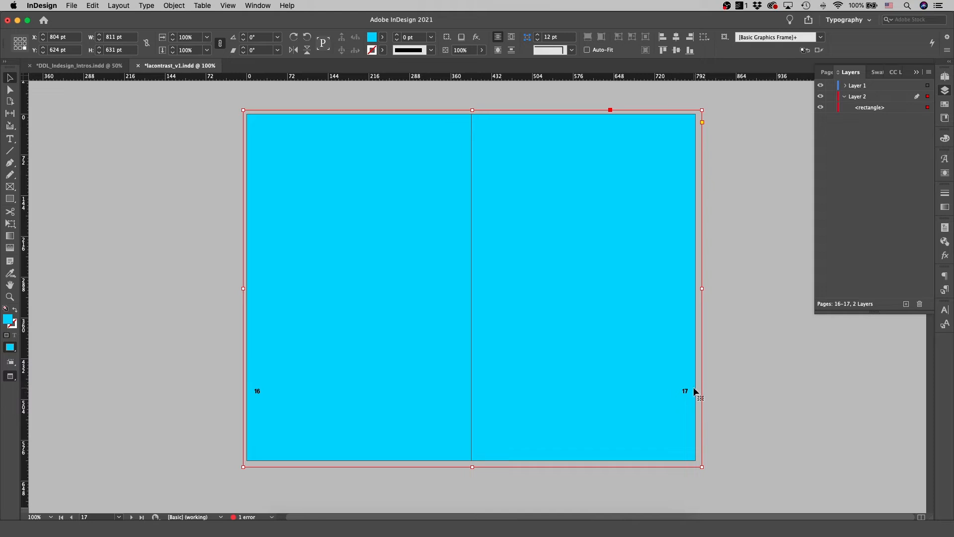
# Open the A-Master spread and select its page number frame
pyautogui.click(826, 72)
pyautogui.doubleClick(845, 100)
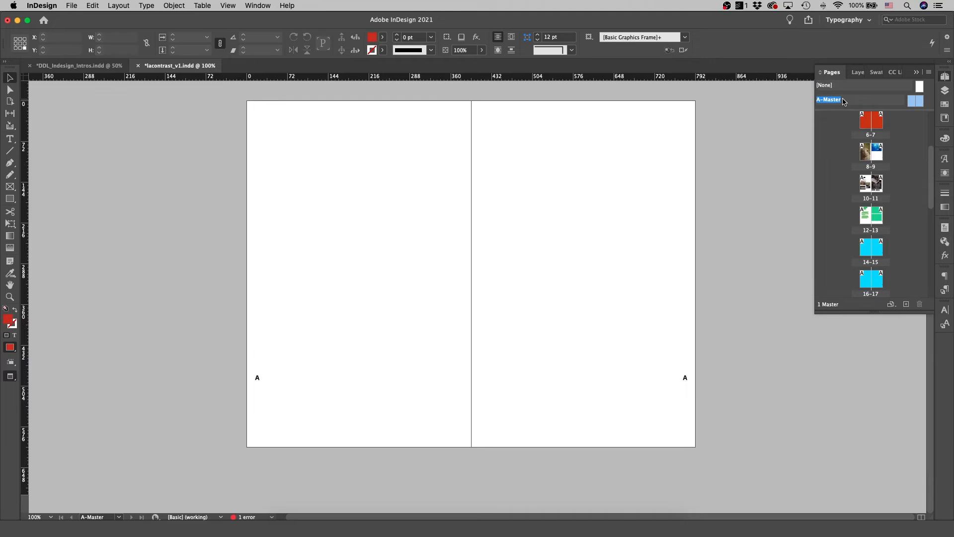
pyautogui.press('F7')
pyautogui.click(685, 388)
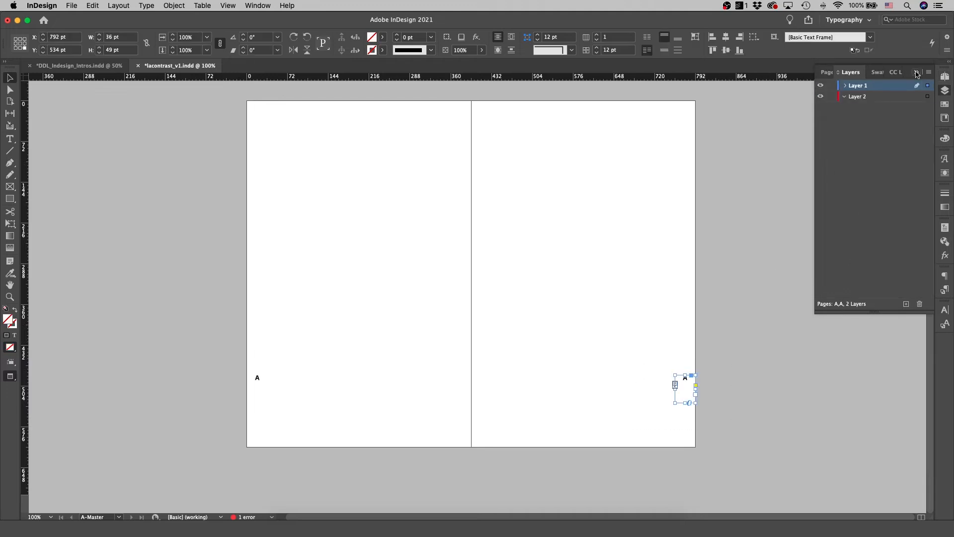
# Return to spread 14–15 and preview it
pyautogui.click(826, 73)
pyautogui.scroll(-5, 886, 195)
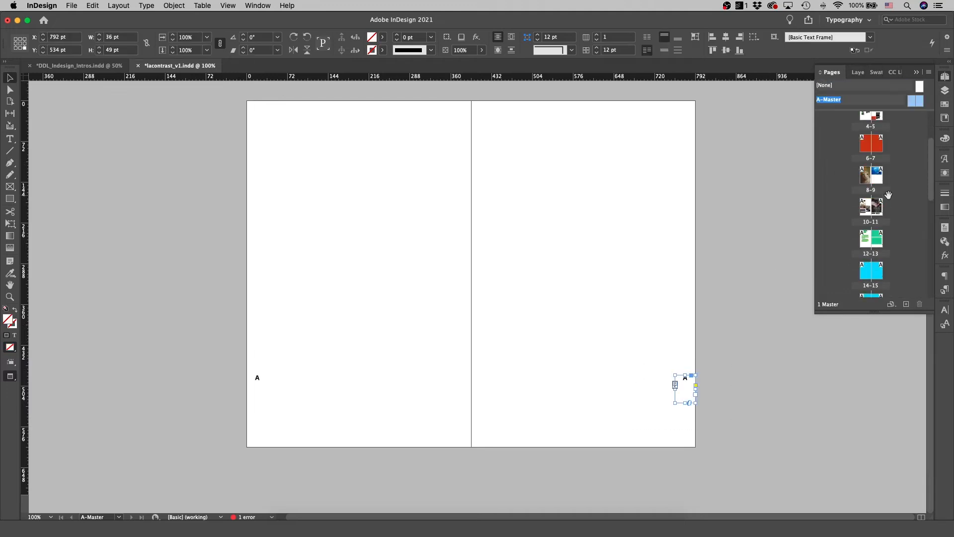
pyautogui.doubleClick(863, 241)
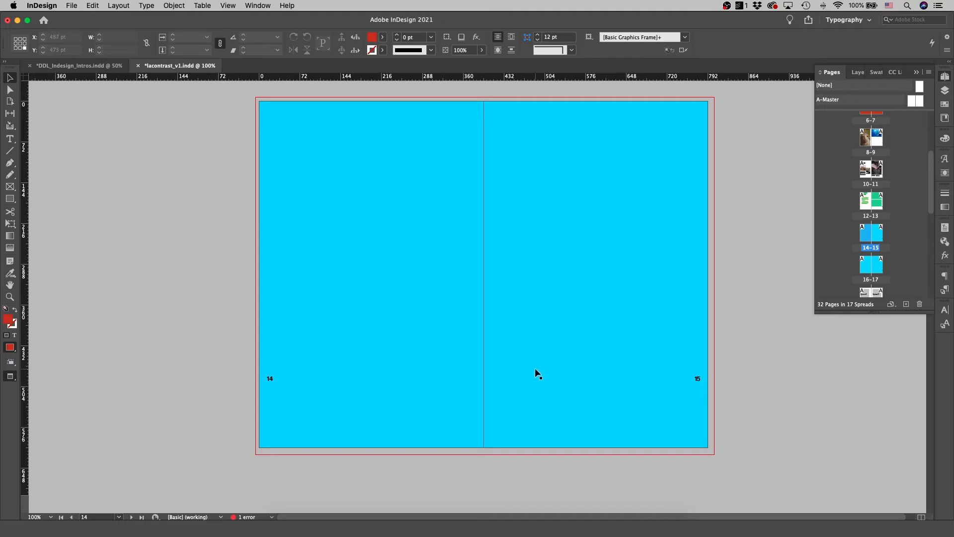
pyautogui.press('w')
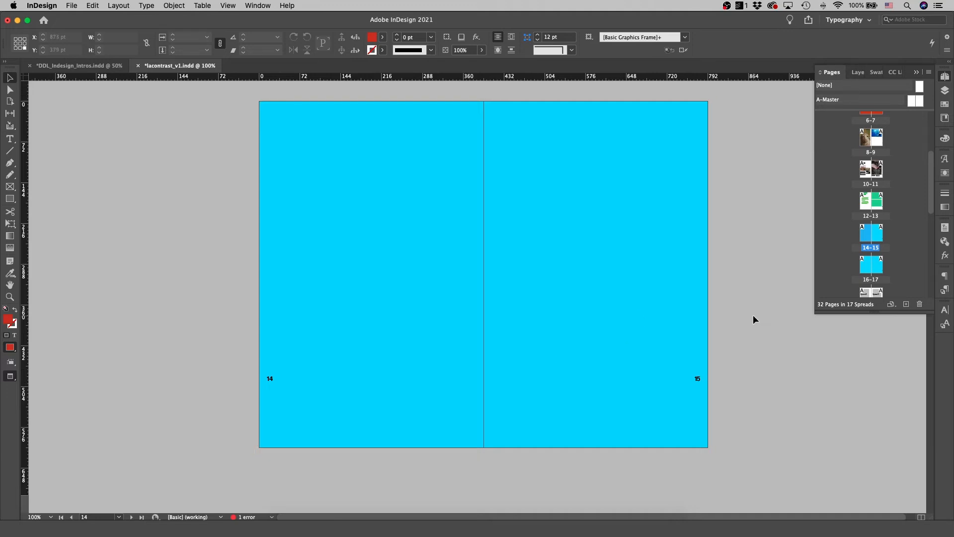
# Override all master page items on spread 14–15 and select its page number frames
pyautogui.rightClick(873, 242)
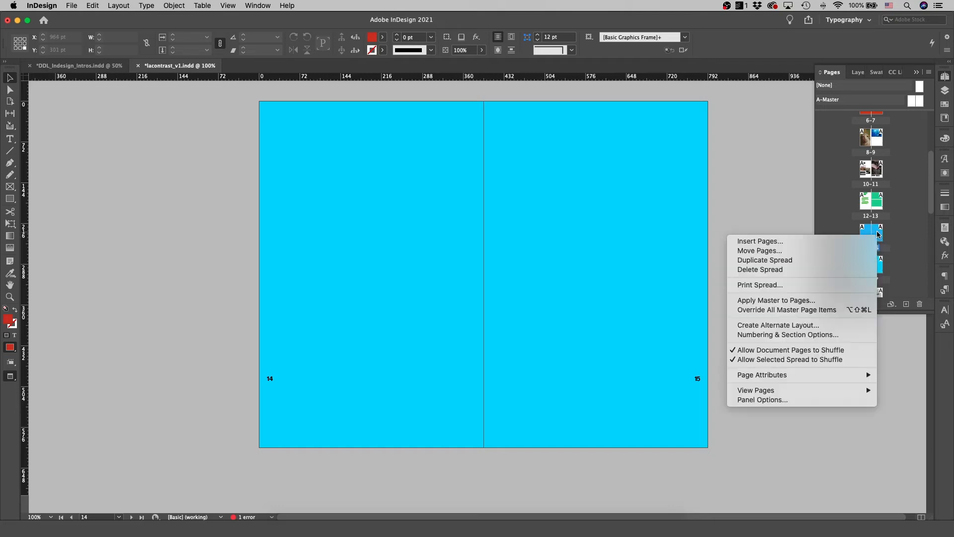
pyautogui.click(819, 310)
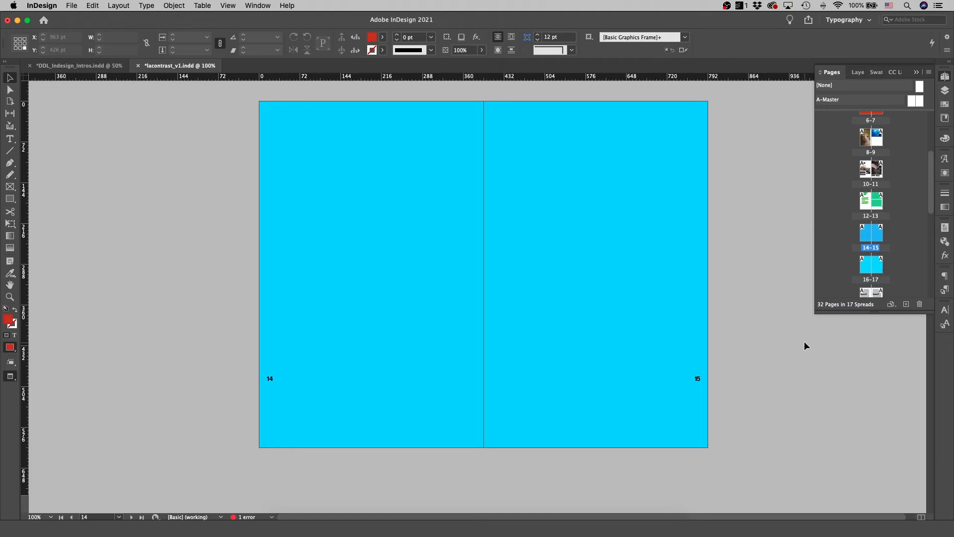
pyautogui.click(696, 388)
pyautogui.keyDown('shift'); pyautogui.click(276, 379); pyautogui.keyUp('shift')
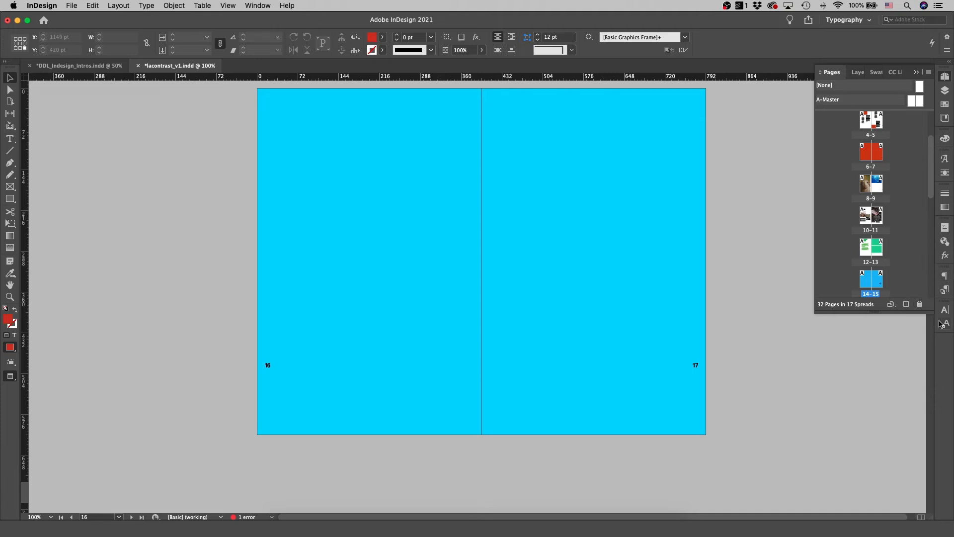
# Browse the Paragraph, Character, Paragraph Styles and Character Styles panels
pyautogui.click(944, 277)
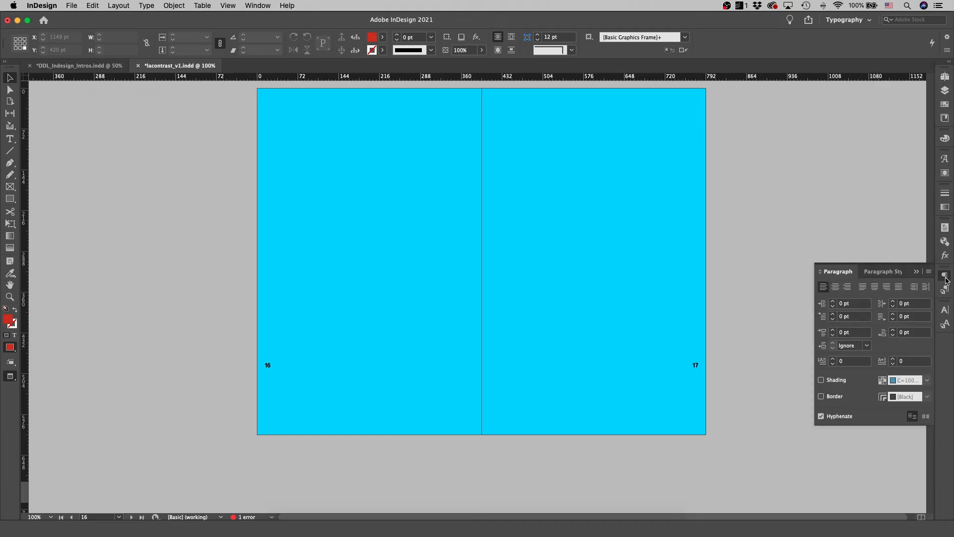
pyautogui.click(945, 311)
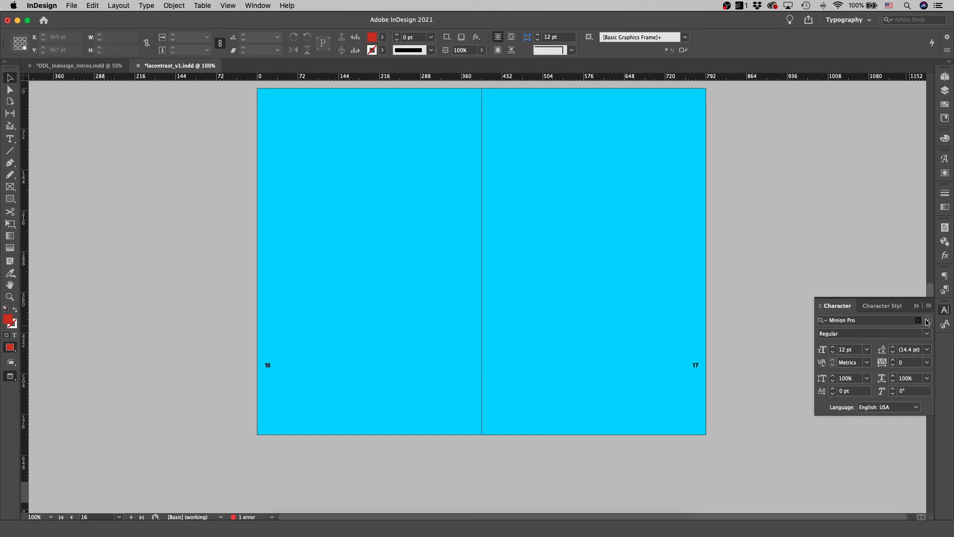
pyautogui.click(945, 292)
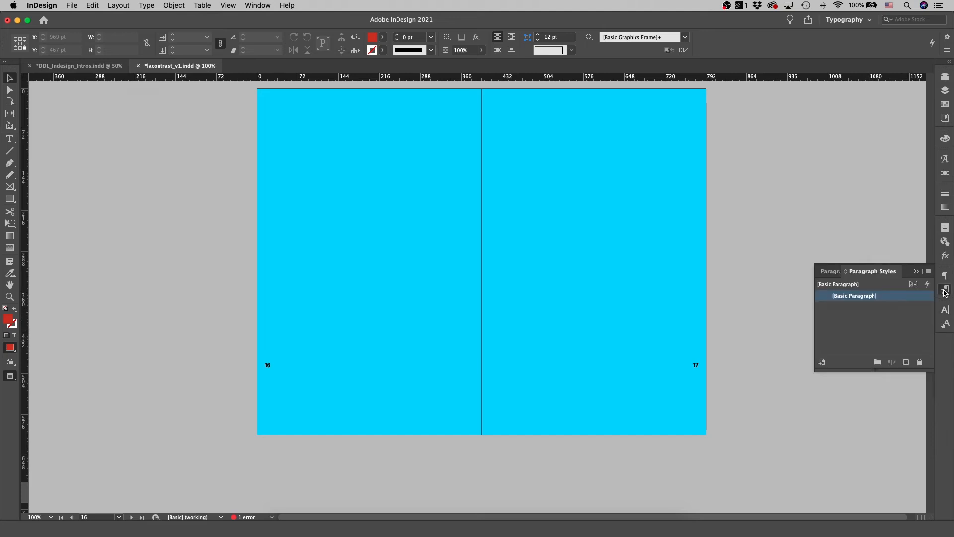
pyautogui.click(945, 322)
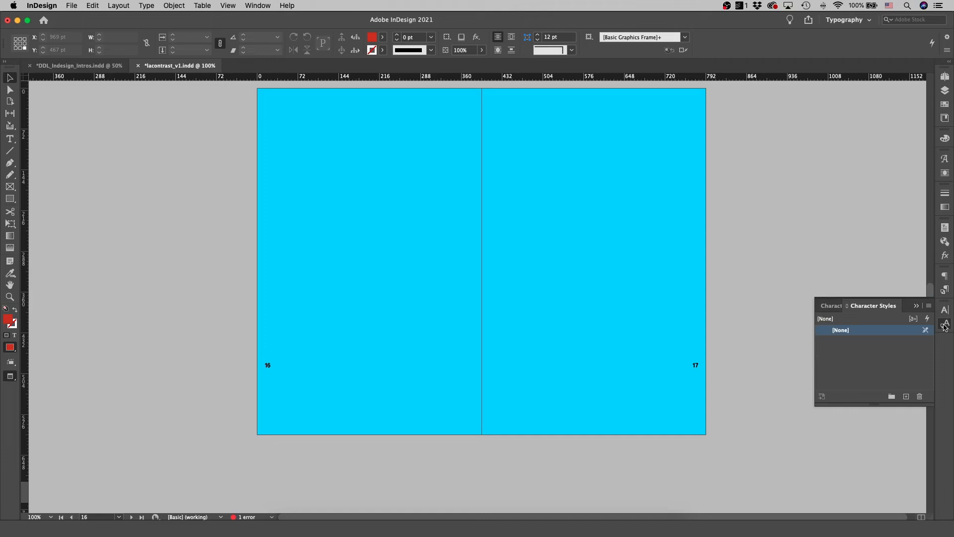
pyautogui.click(944, 289)
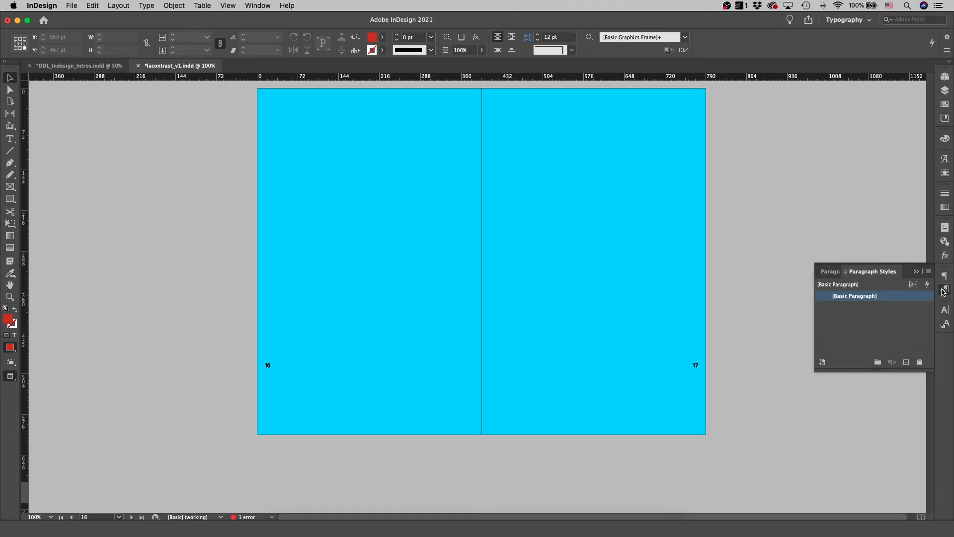
pyautogui.click(149, 6)
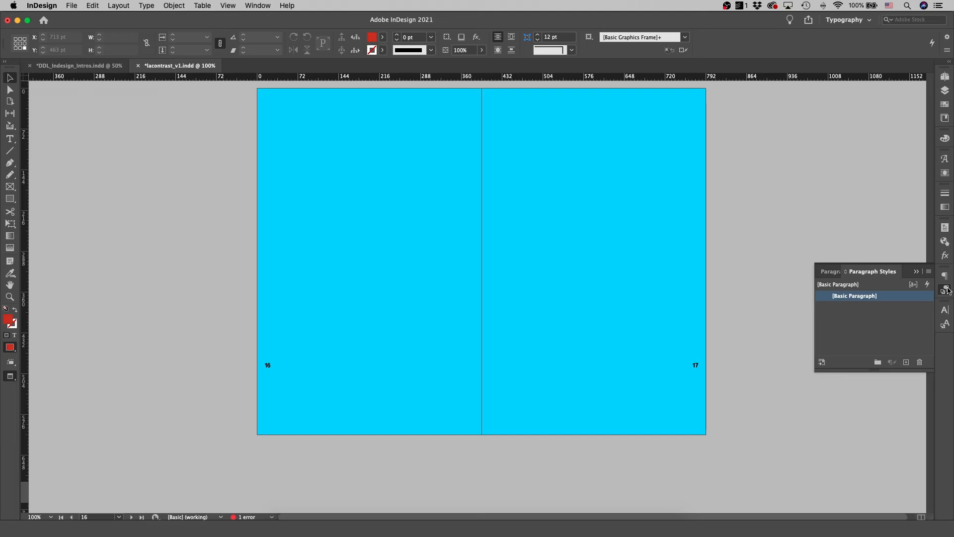
pyautogui.click(945, 324)
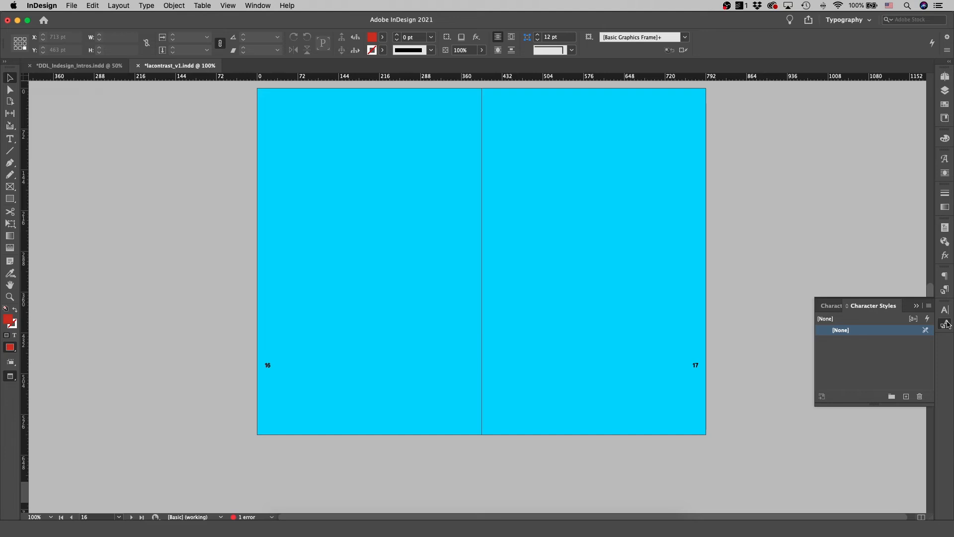
# Select the 'Original Style' headline frame on page 16 and create a new character style from it
pyautogui.press('t')
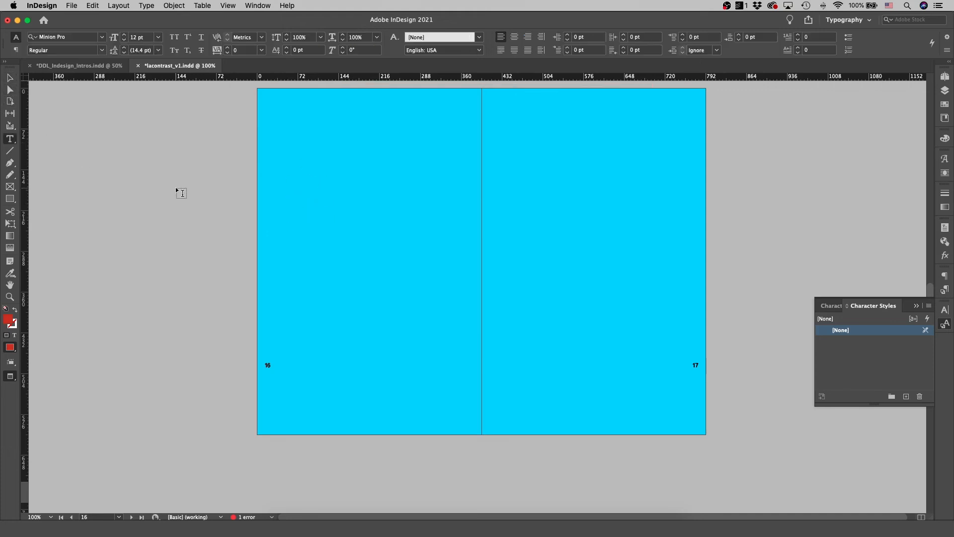
pyautogui.moveTo(196, 182); pyautogui.dragTo(362, 239)
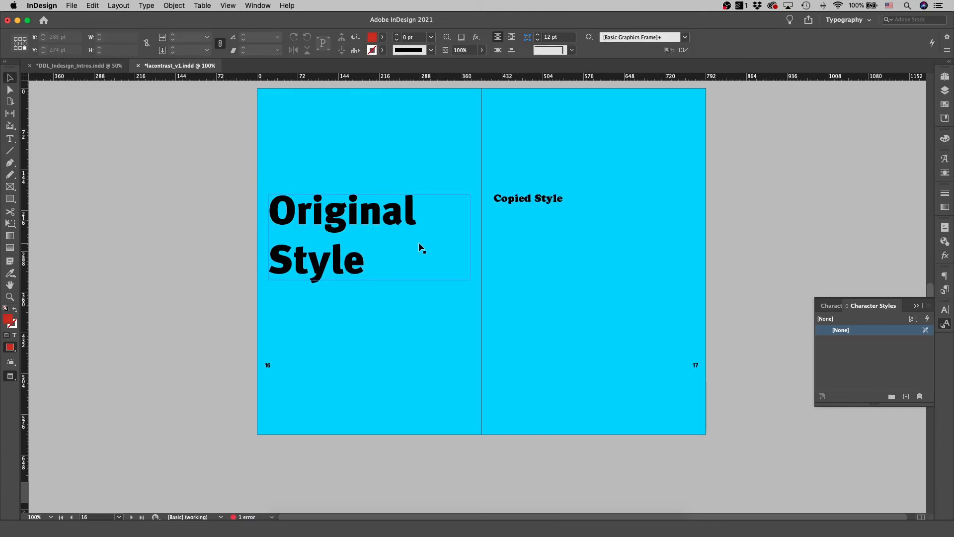
pyautogui.click(331, 216)
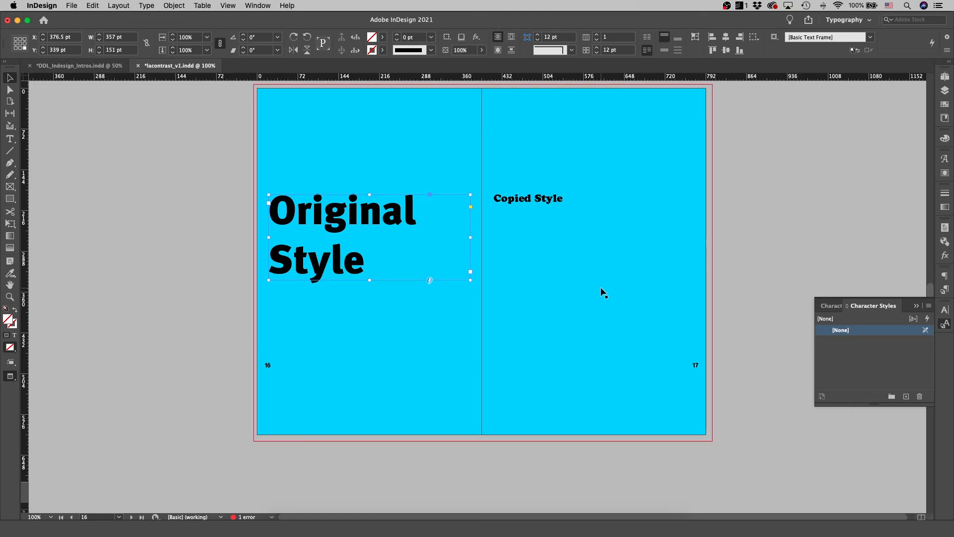
pyautogui.click(906, 397)
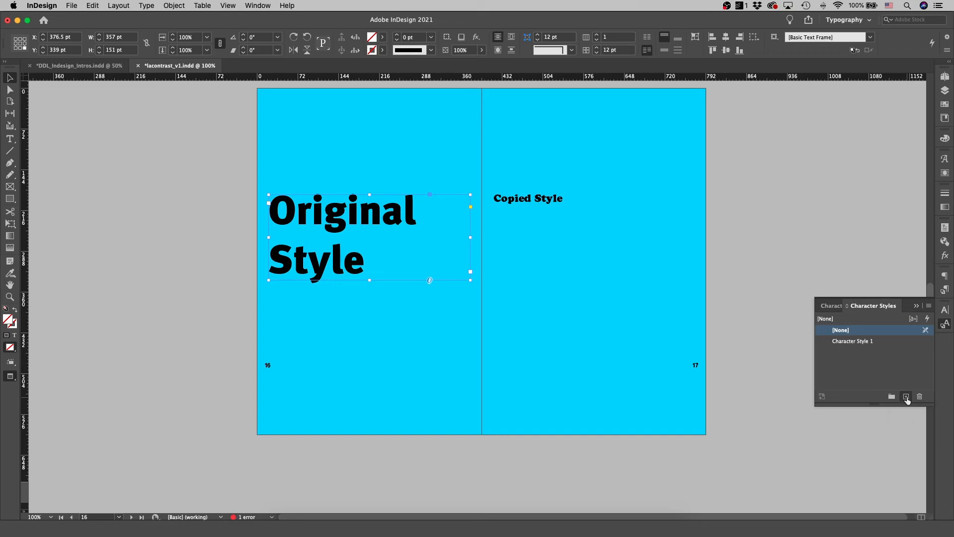
# Open the new character style's options and rename it Headline Style
pyautogui.doubleClick(854, 341)
pyautogui.moveTo(519, 121); pyautogui.dragTo(687, 132)
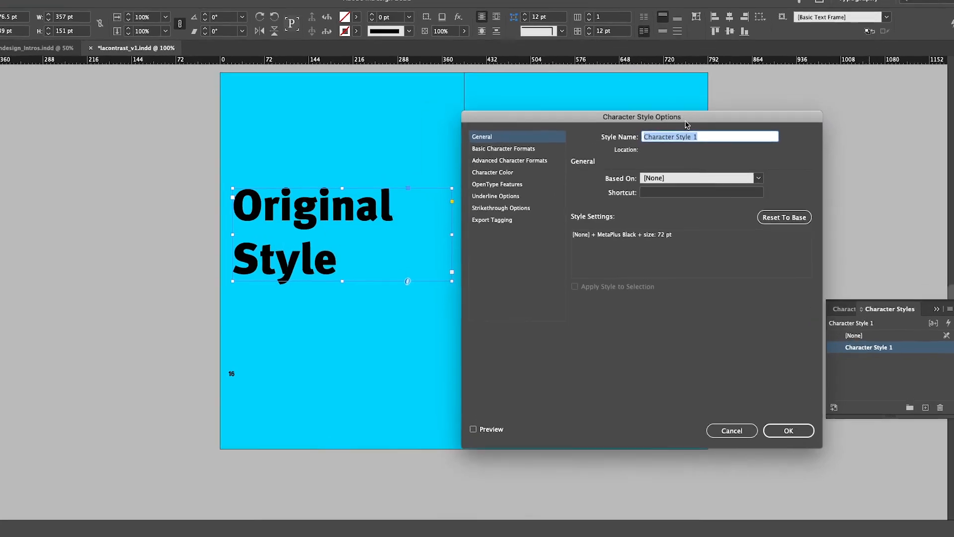
pyautogui.write('Hea')
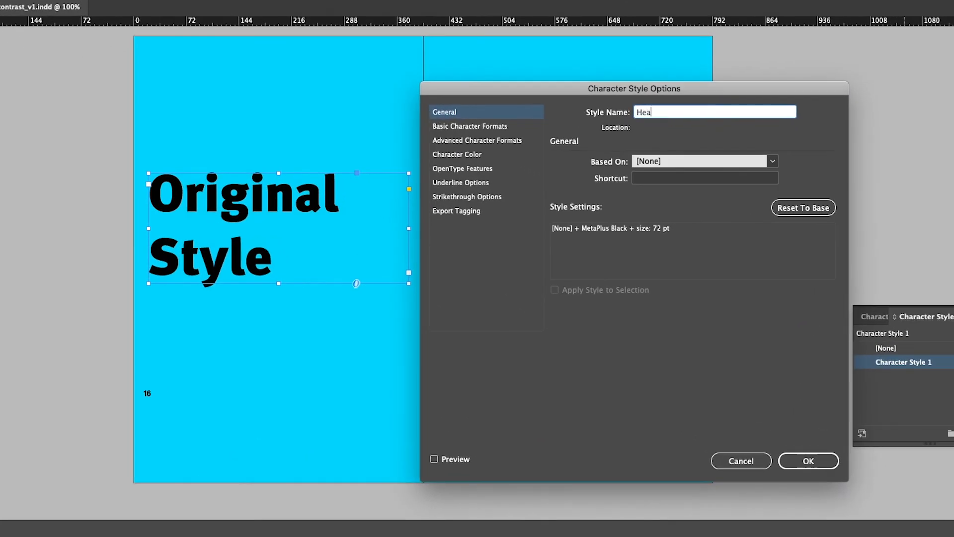
pyautogui.write('dline Style')
# Set the style's leading to 72 pt and its font style to Italic
pyautogui.click(463, 127)
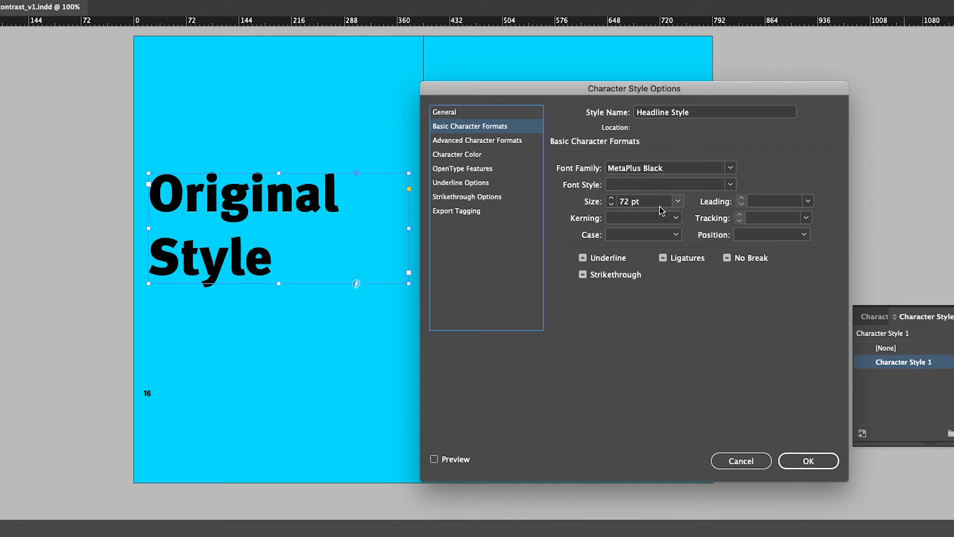
pyautogui.click(808, 201)
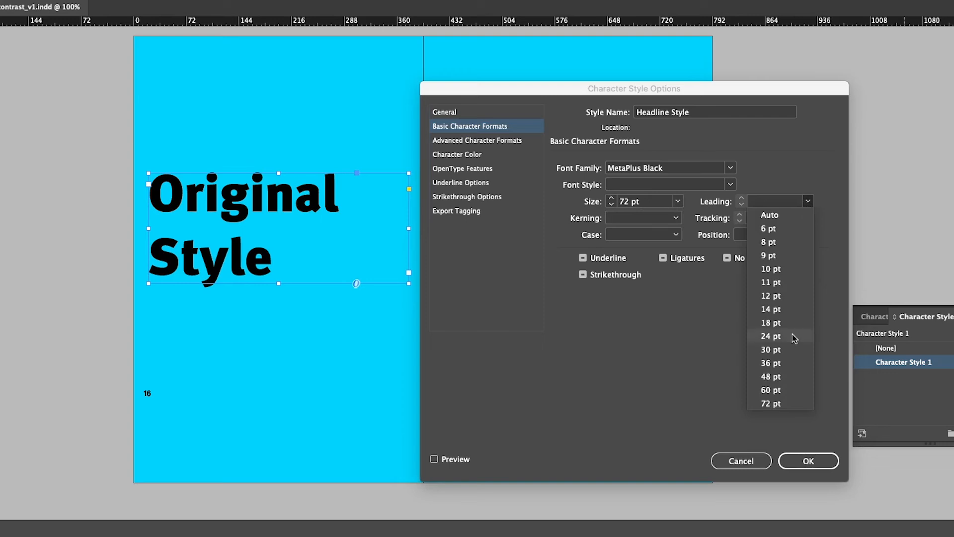
pyautogui.click(784, 404)
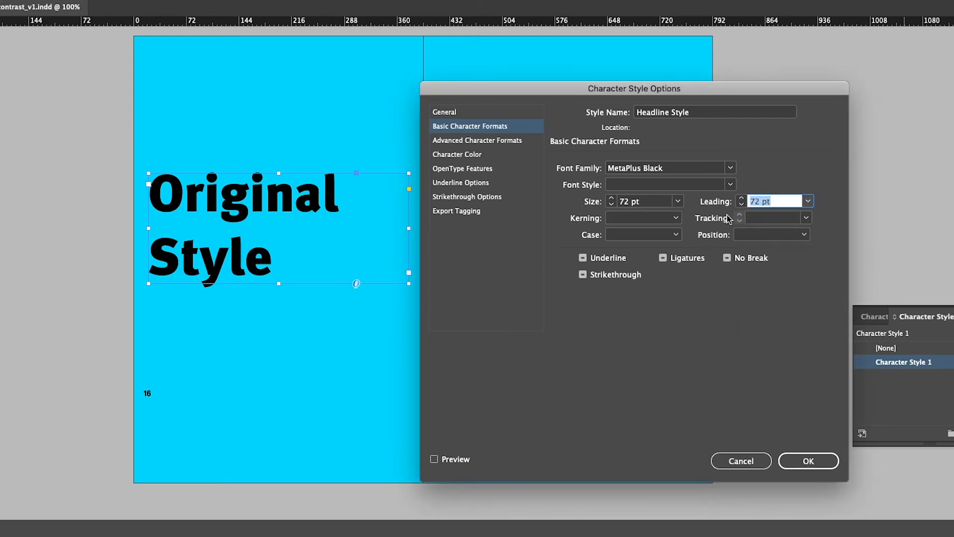
pyautogui.click(729, 185)
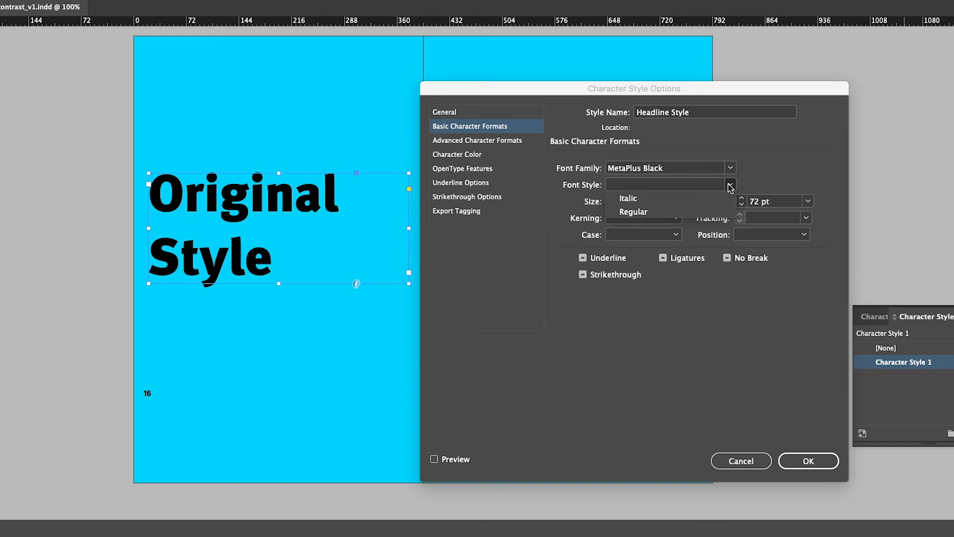
pyautogui.click(680, 198)
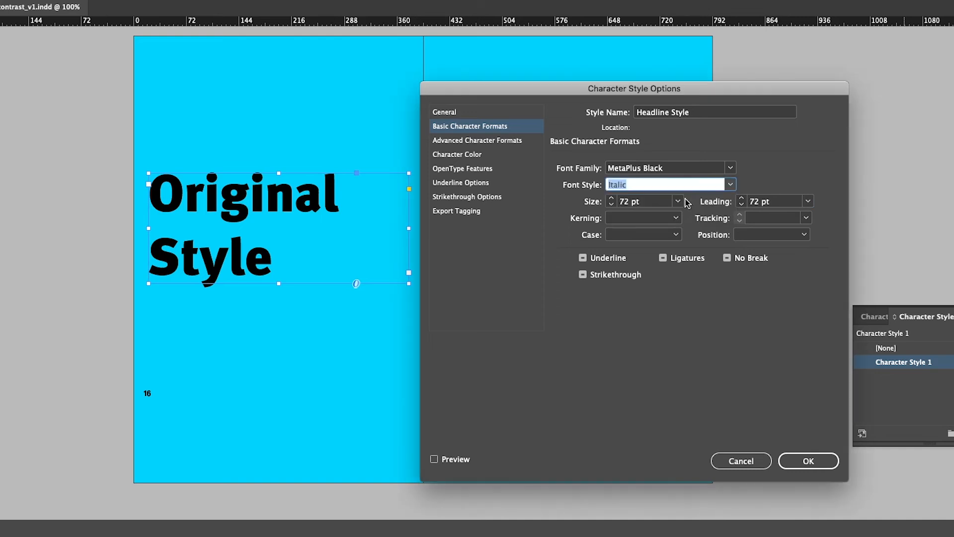
pyautogui.click(727, 184)
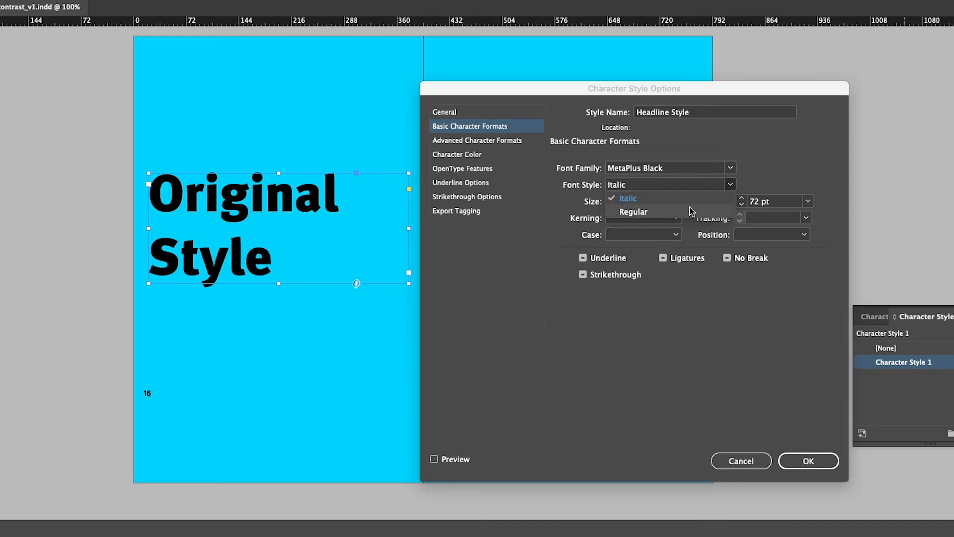
pyautogui.click(776, 179)
# Look through the remaining character style option categories and confirm Headline Style
pyautogui.click(477, 140)
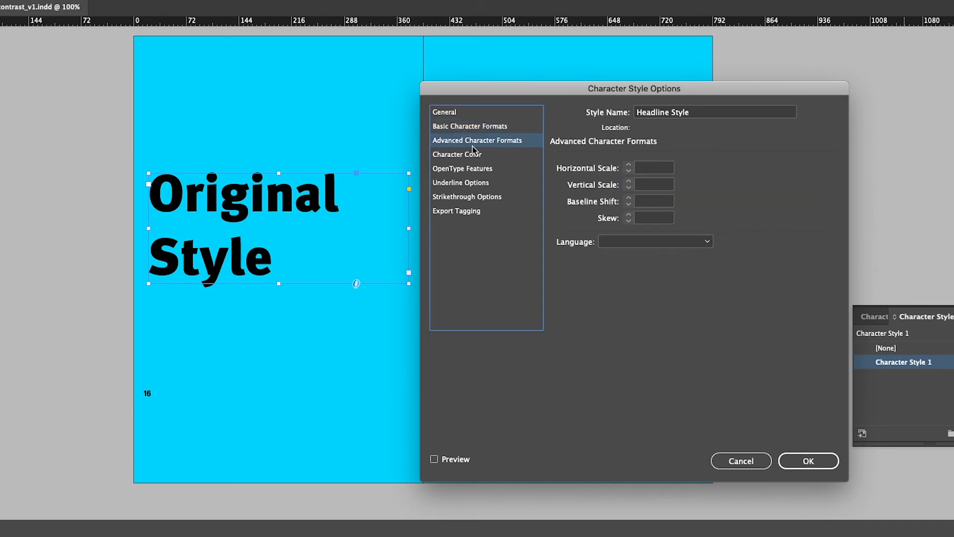
pyautogui.click(472, 154)
pyautogui.click(472, 168)
pyautogui.click(471, 183)
pyautogui.click(471, 196)
pyautogui.click(470, 211)
pyautogui.click(453, 112)
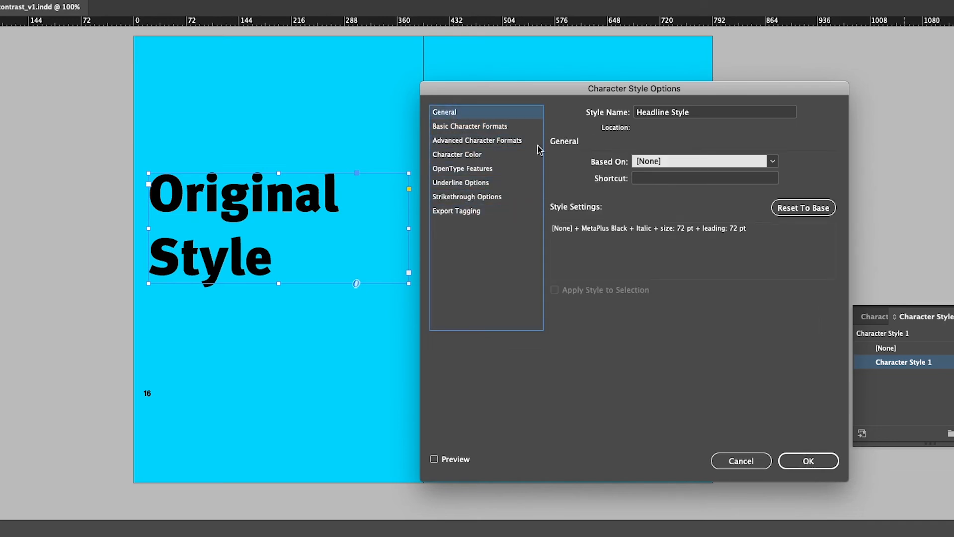
pyautogui.click(795, 461)
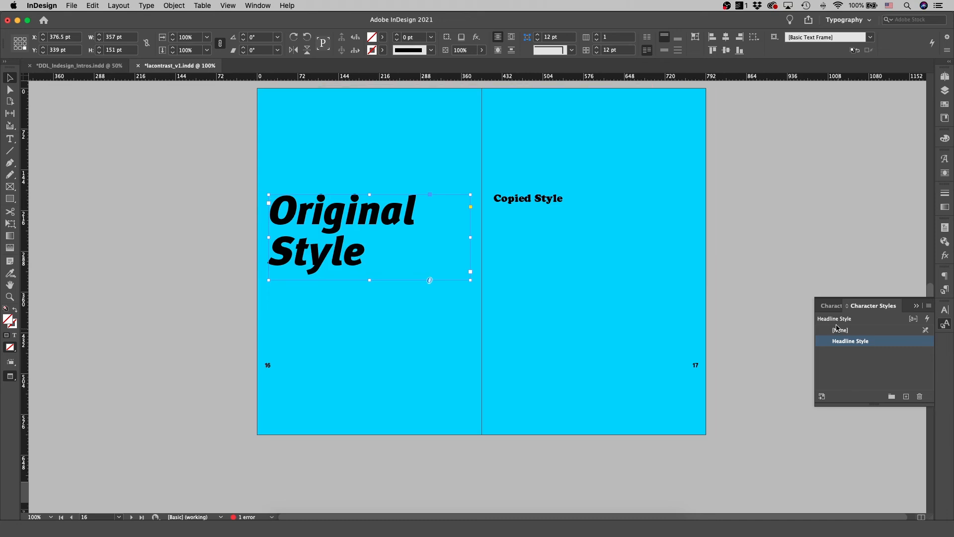
# Apply Headline Style to the 'Copied Style' text frame on page 17
pyautogui.click(538, 208)
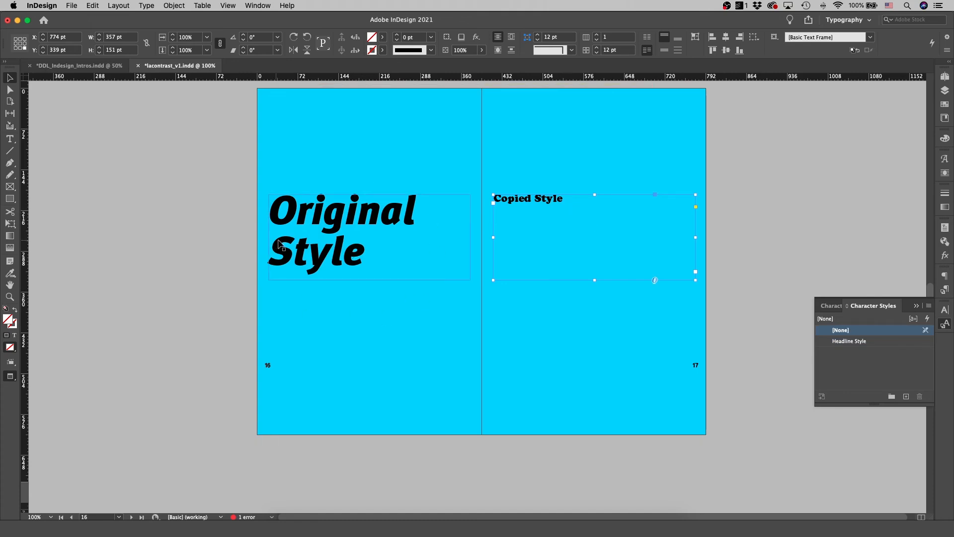
pyautogui.click(848, 341)
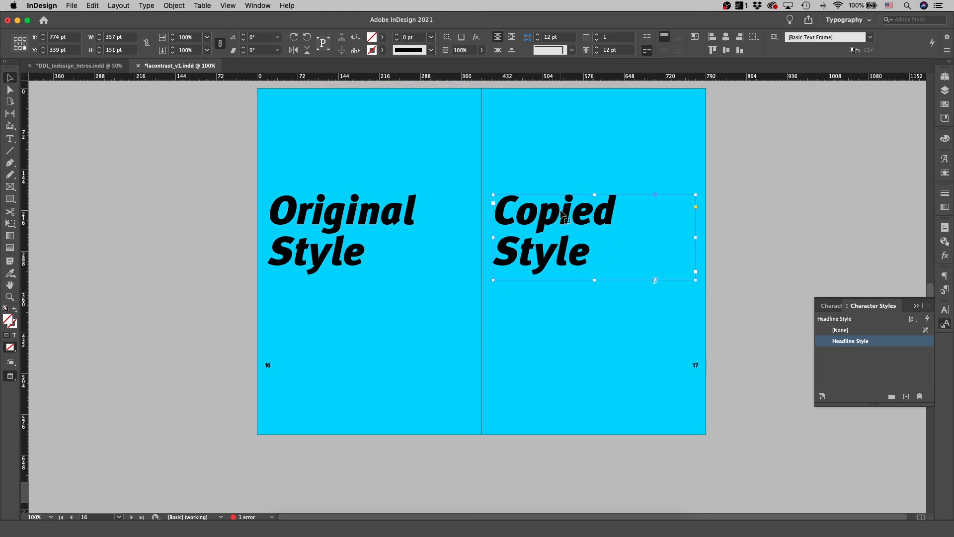
# Edit Headline Style with preview on, changing its font style to Regular
pyautogui.click(353, 251)
pyautogui.doubleClick(846, 341)
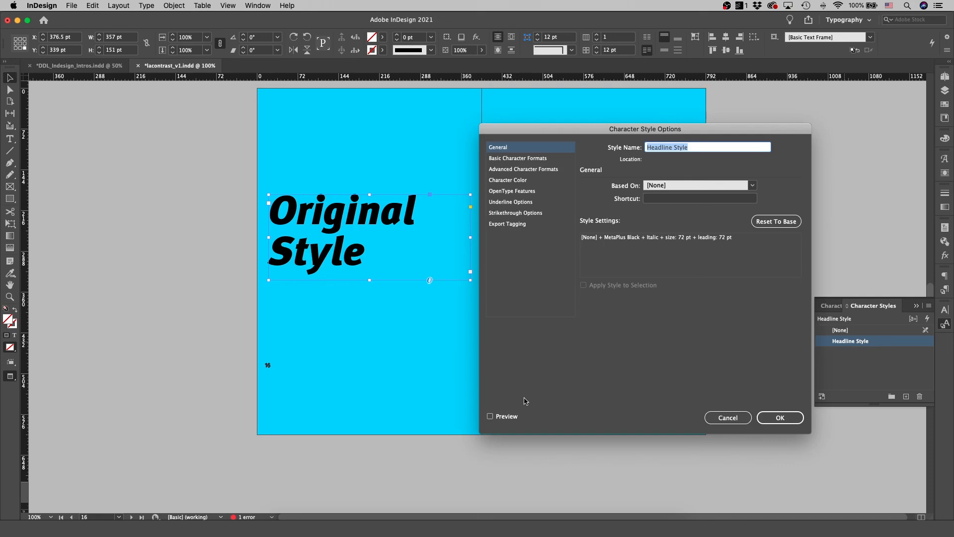
pyautogui.click(489, 416)
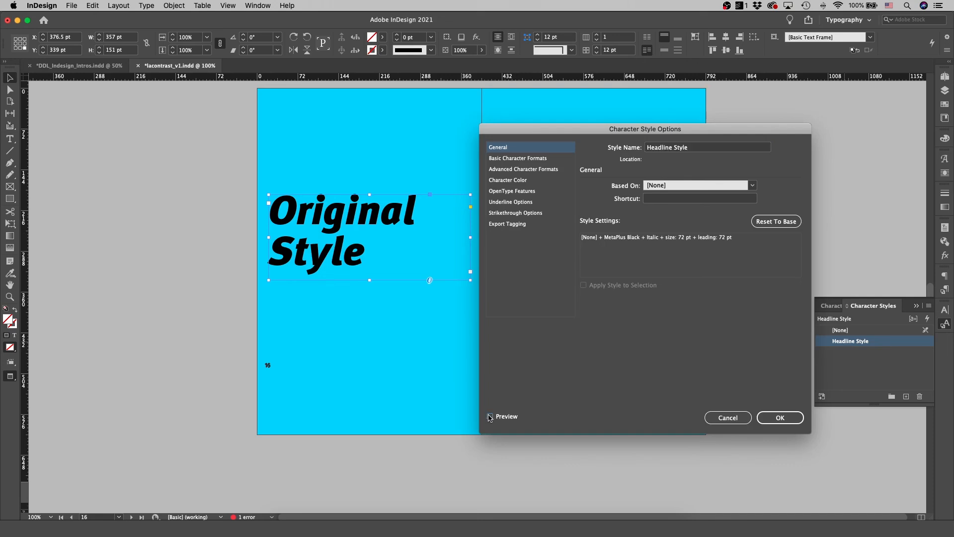
pyautogui.click(530, 160)
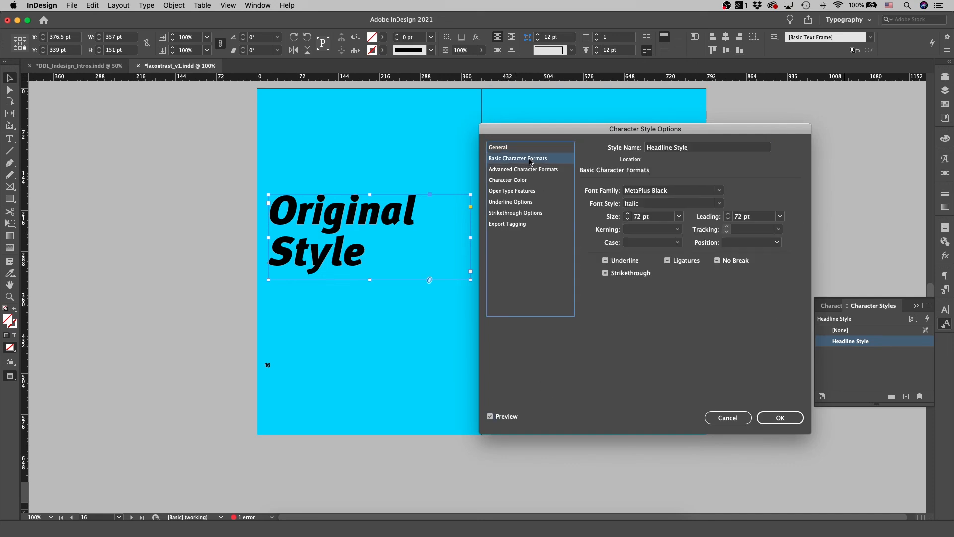
pyautogui.click(718, 203)
pyautogui.click(654, 224)
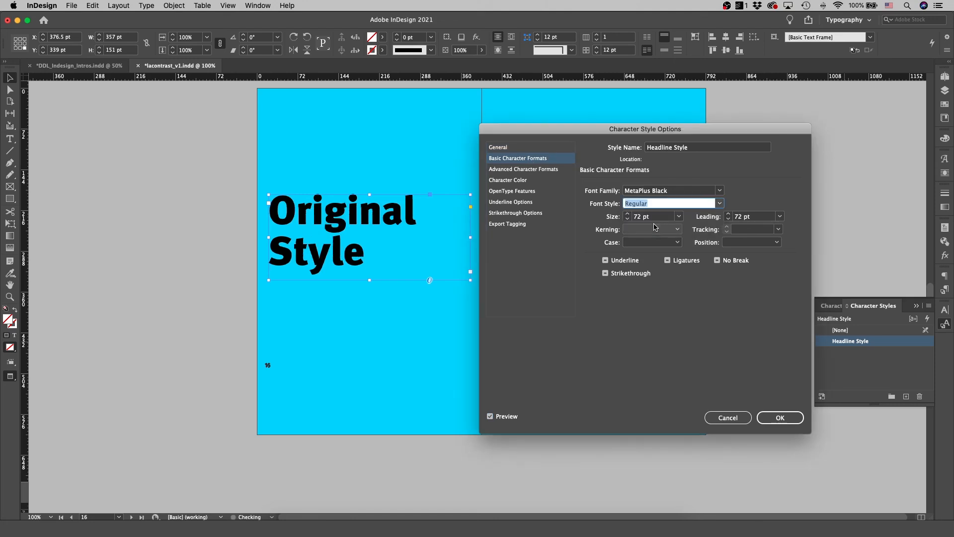
pyautogui.click(779, 418)
# Deselect the frames and save the document
pyautogui.click(618, 236)
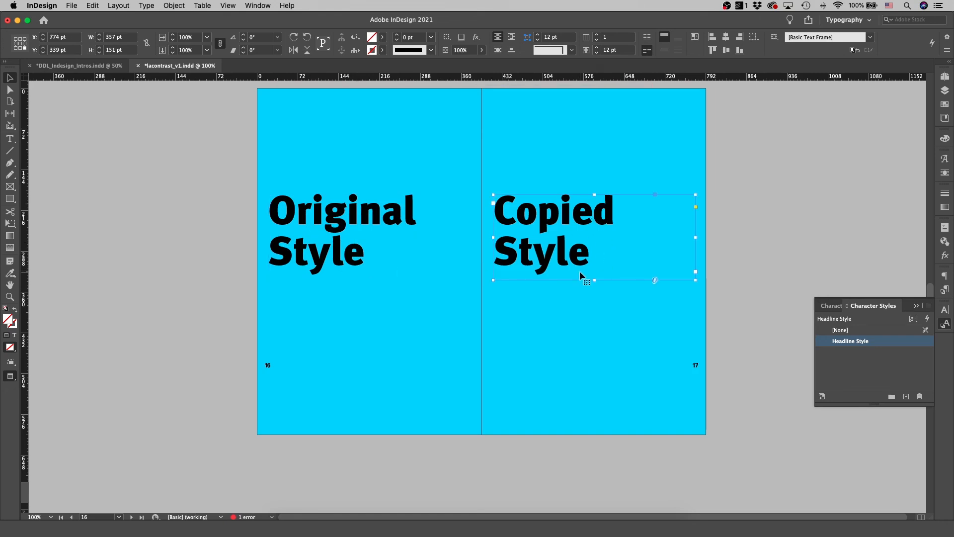
pyautogui.click(767, 271)
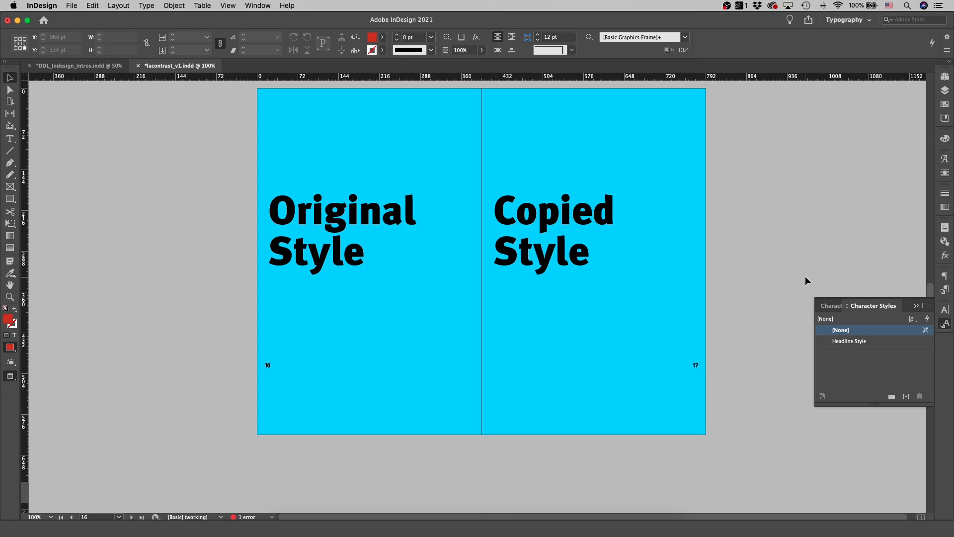
pyautogui.press('cmd+s')
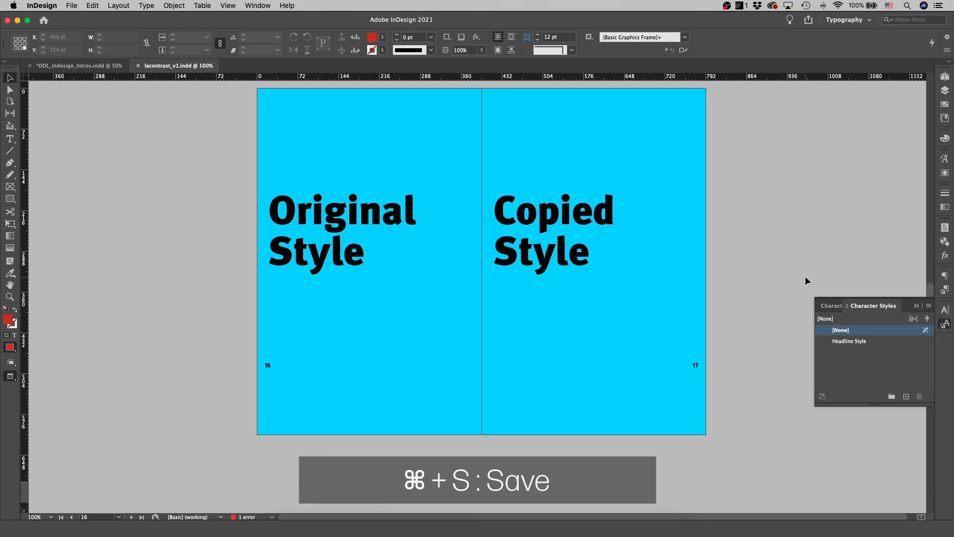